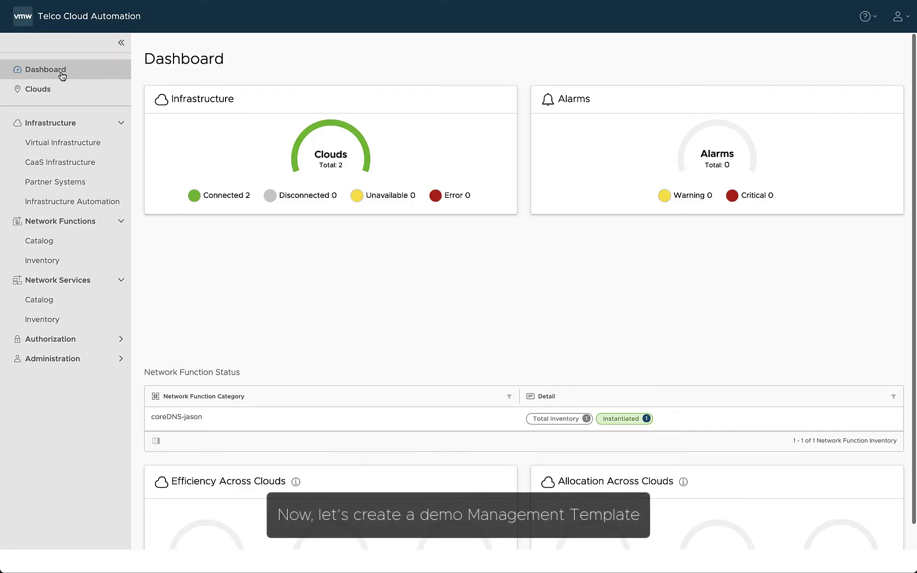
# Step: Start a new Kubernetes template from CaaS Infrastructure > Cluster Templates
pyautogui.click(62, 161)
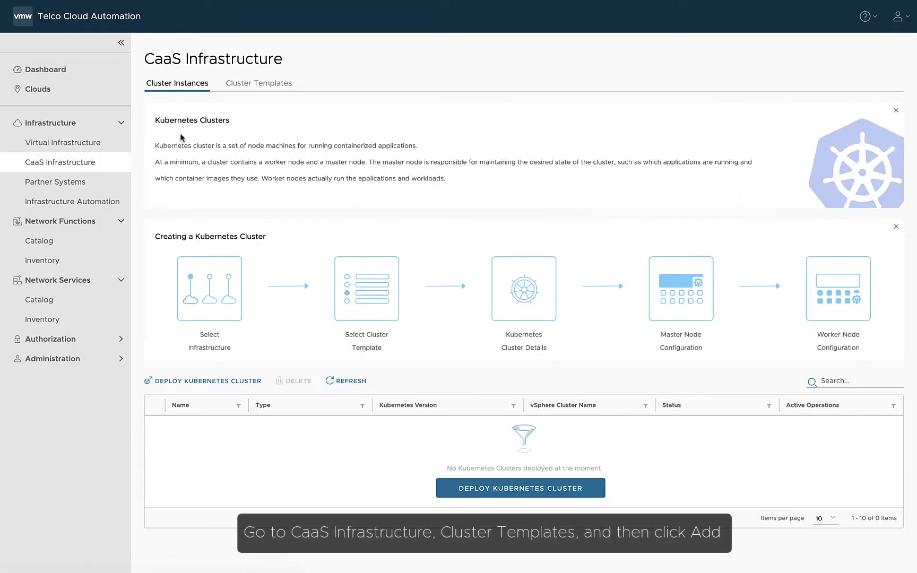
pyautogui.click(268, 86)
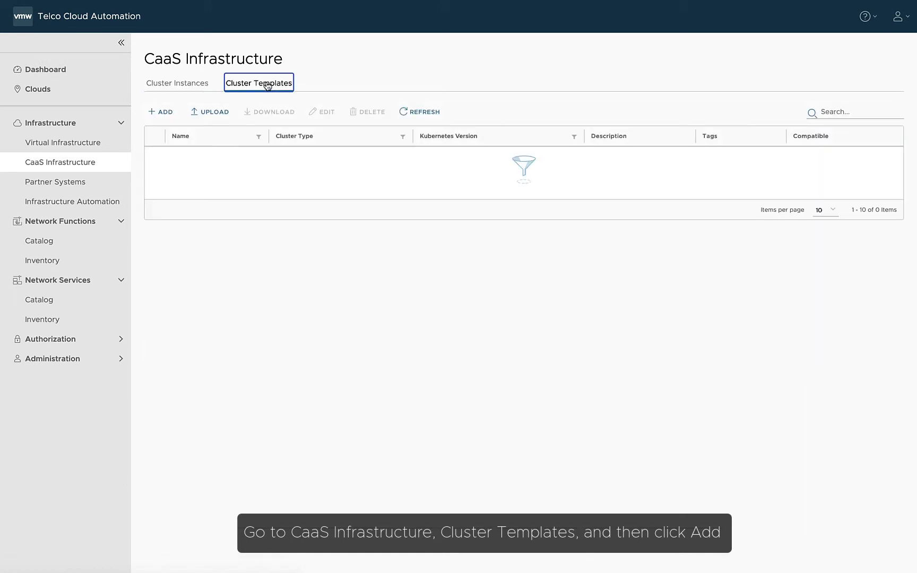
pyautogui.click(163, 112)
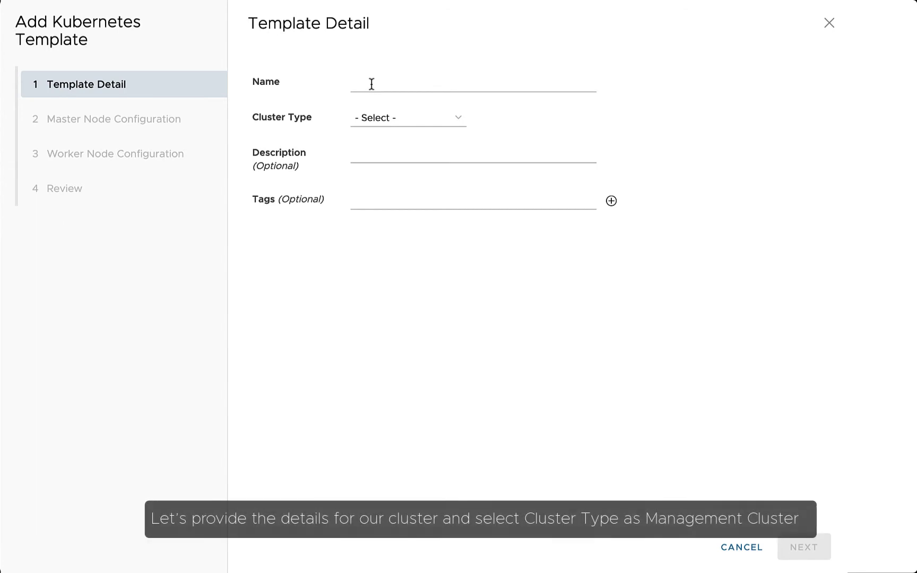
# Step: Name it tkg-management, Management Cluster, v1.19.1+vmware.2, described 'TKG Management cluster'
pyautogui.click(372, 84)
pyautogui.write('tkg-management')
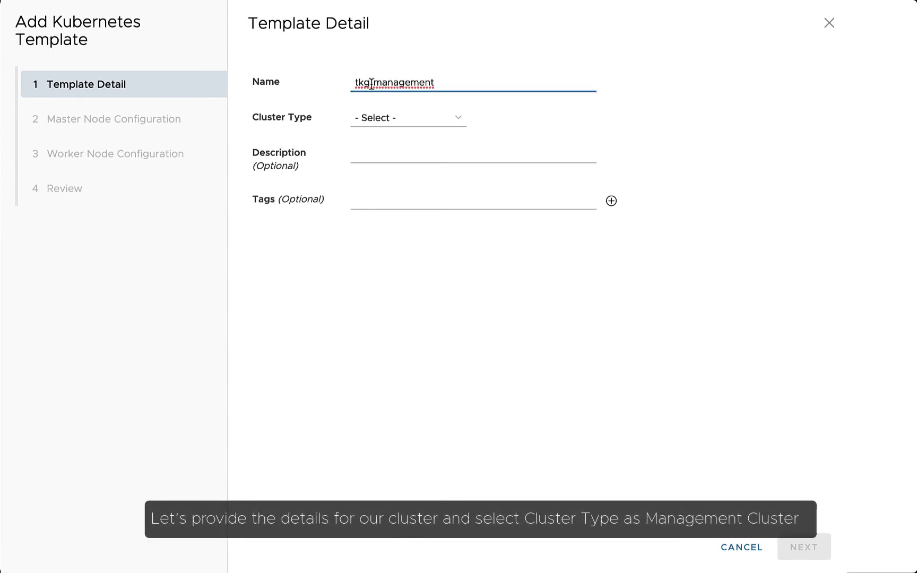
pyautogui.click(463, 118)
pyautogui.click(448, 131)
pyautogui.click(445, 246)
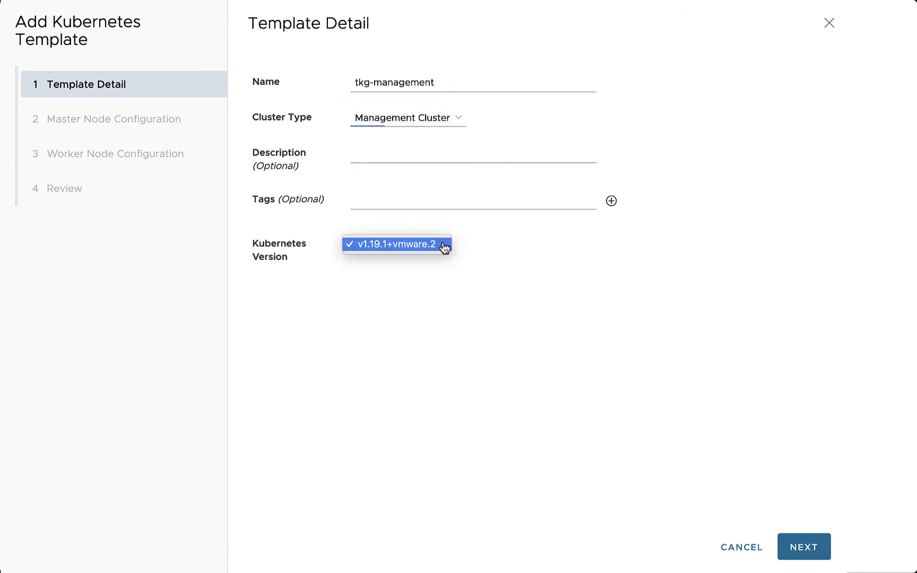
pyautogui.click(445, 245)
pyautogui.click(458, 155)
pyautogui.write('TKG Management cluster')
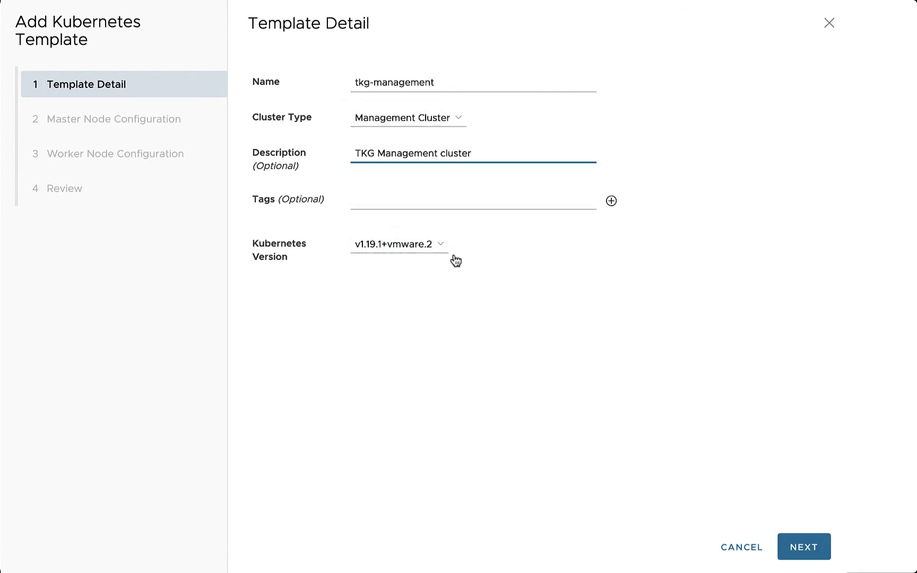
pyautogui.click(446, 246)
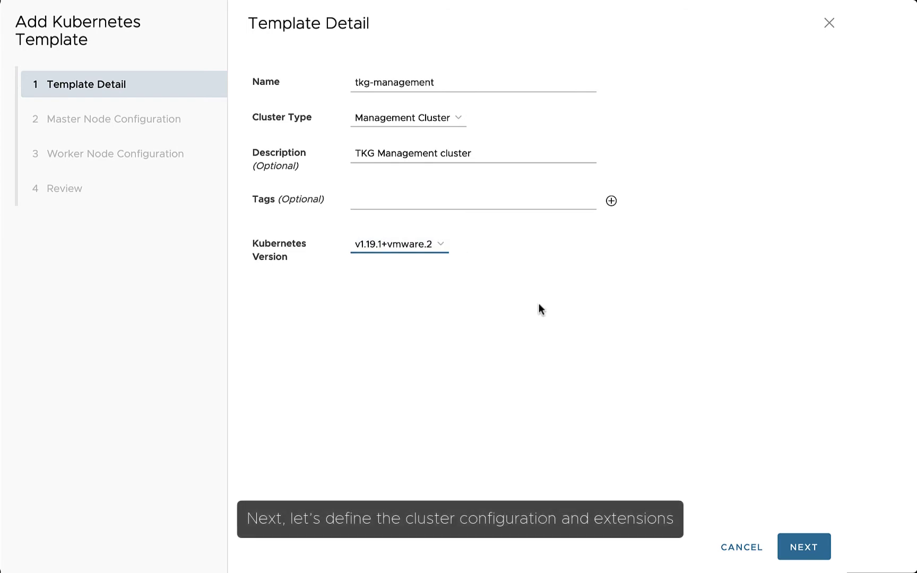
# Step: Set the master pool to tkg-master with 4 CPU, 8 GB memory and label master=true
pyautogui.click(796, 536)
pyautogui.click(354, 95)
pyautogui.write('tkg-master')
pyautogui.doubleClick(385, 122)
pyautogui.write('4')
pyautogui.doubleClick(390, 153)
pyautogui.write('8')
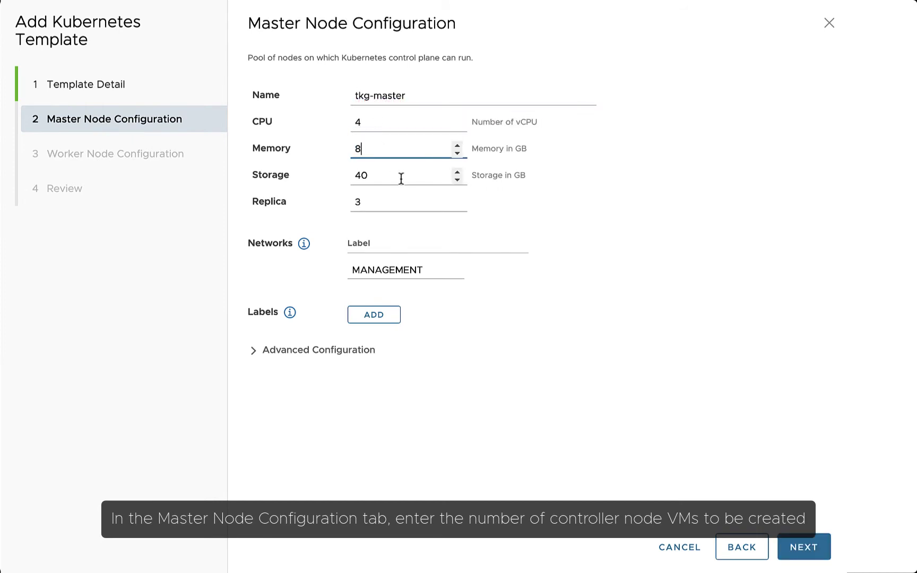
pyautogui.click(385, 205)
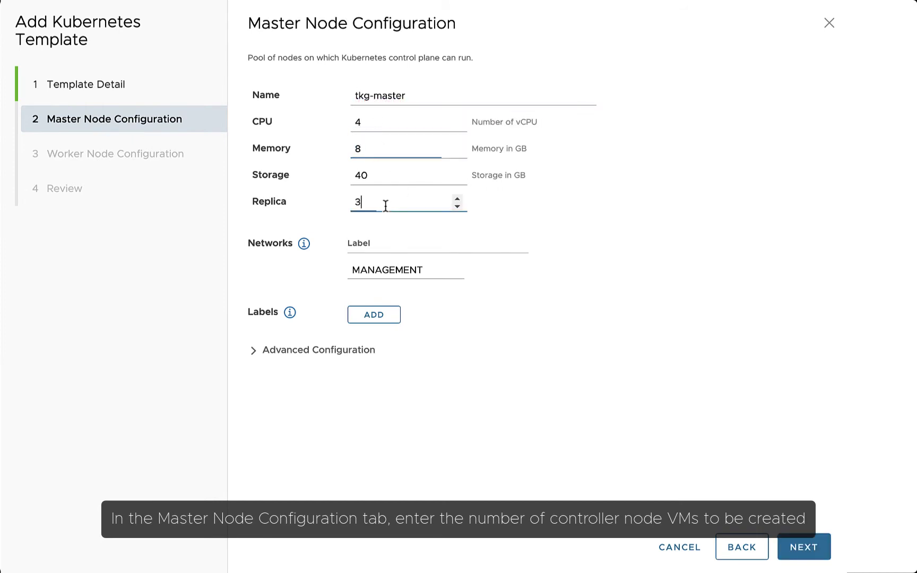
pyautogui.click(429, 270)
pyautogui.click(378, 318)
pyautogui.click(355, 339)
pyautogui.write('master')
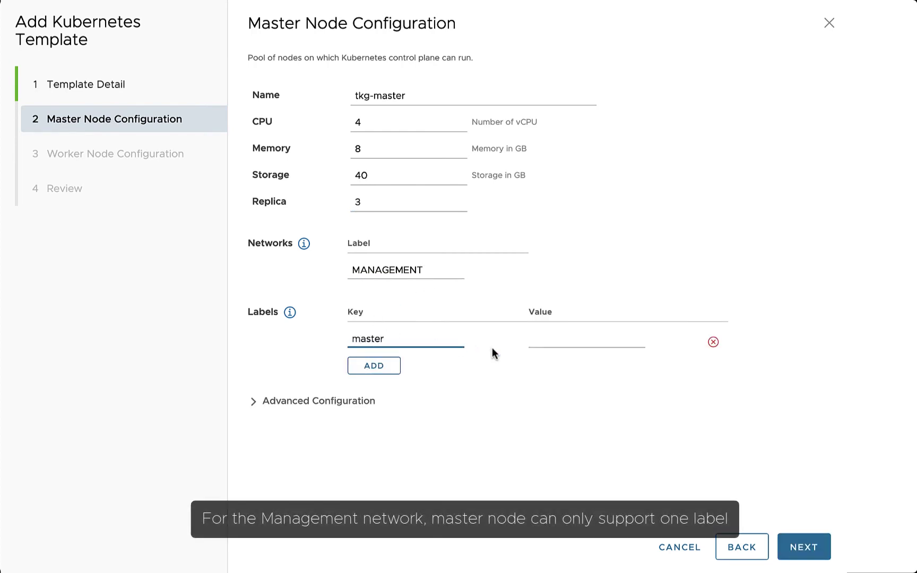
pyautogui.click(538, 340)
pyautogui.write('true')
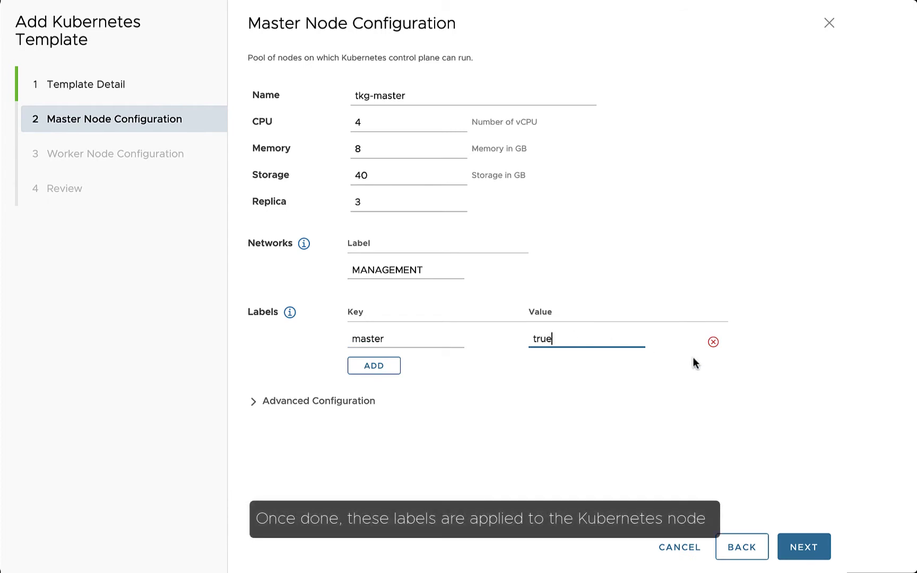
# Step: Rename the worker pool to worker-node-1, label it worker=true, and save the template
pyautogui.click(802, 554)
pyautogui.moveTo(404, 149); pyautogui.dragTo(357, 152)
pyautogui.write('worker-node-1')
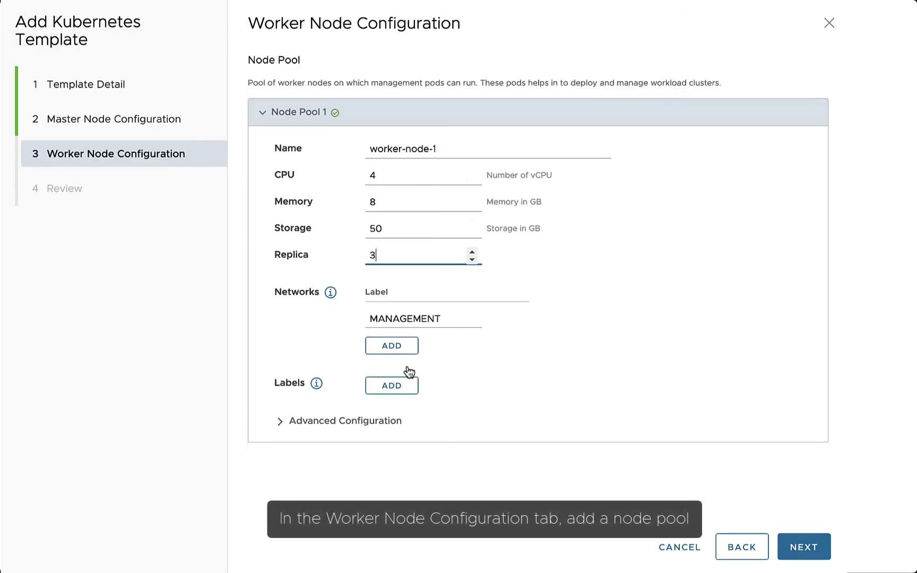
pyautogui.click(407, 386)
pyautogui.write('worker')
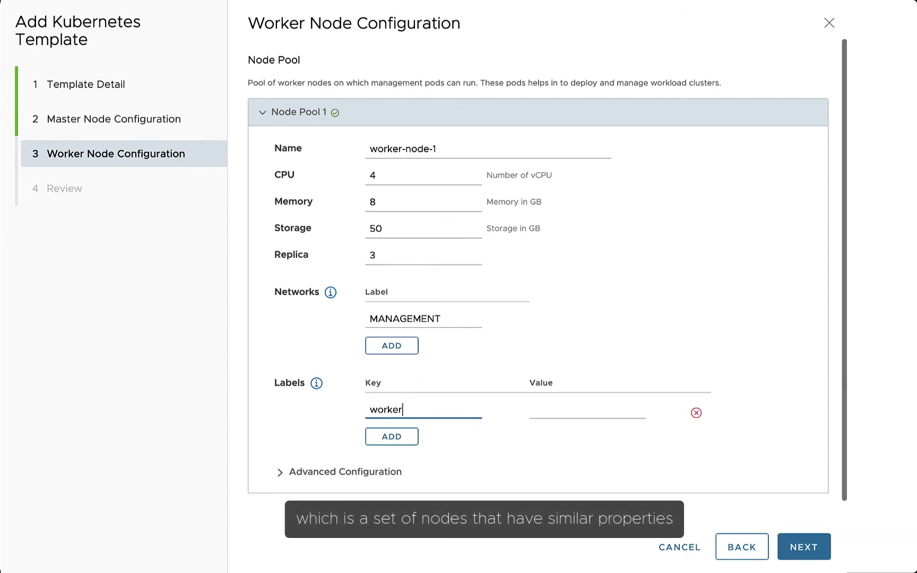
pyautogui.click(554, 410)
pyautogui.write('true')
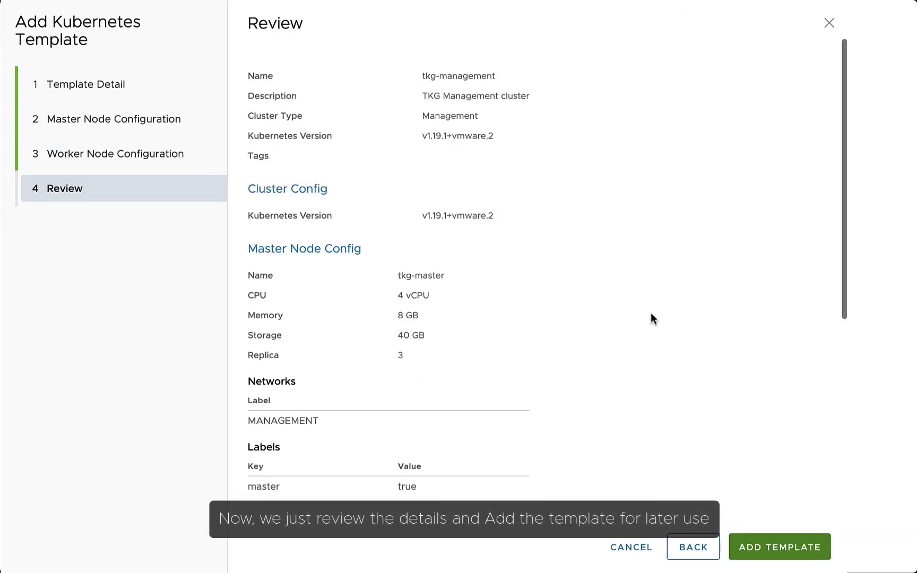
pyautogui.scroll(-6, 652, 315)
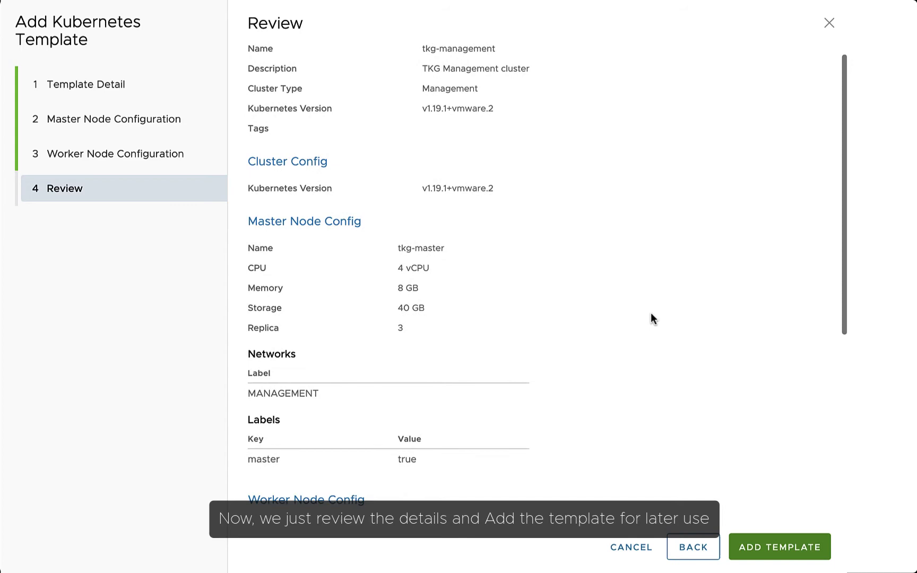
pyautogui.click(778, 547)
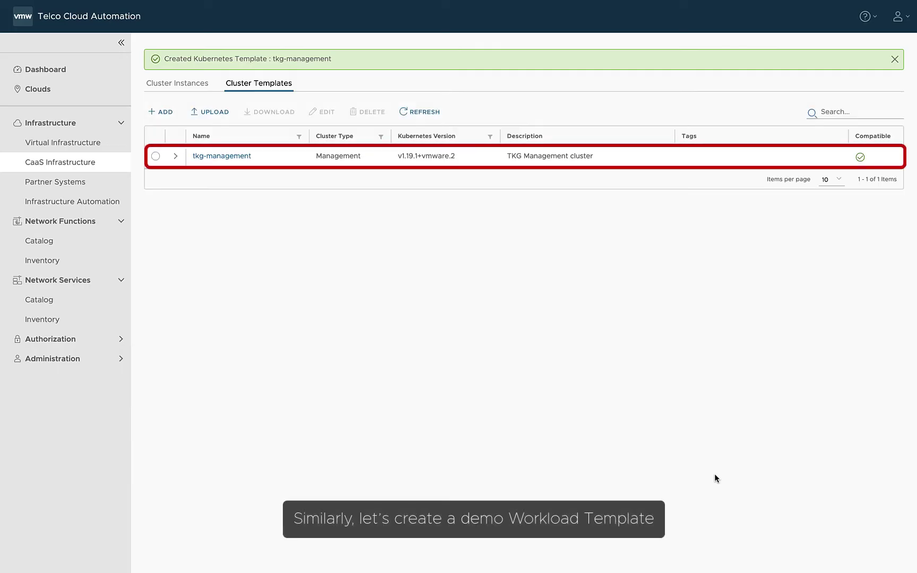
# Step: Check tkg-management, then begin a Workload Cluster template tkg-workload and continue
pyautogui.click(174, 157)
pyautogui.click(174, 157)
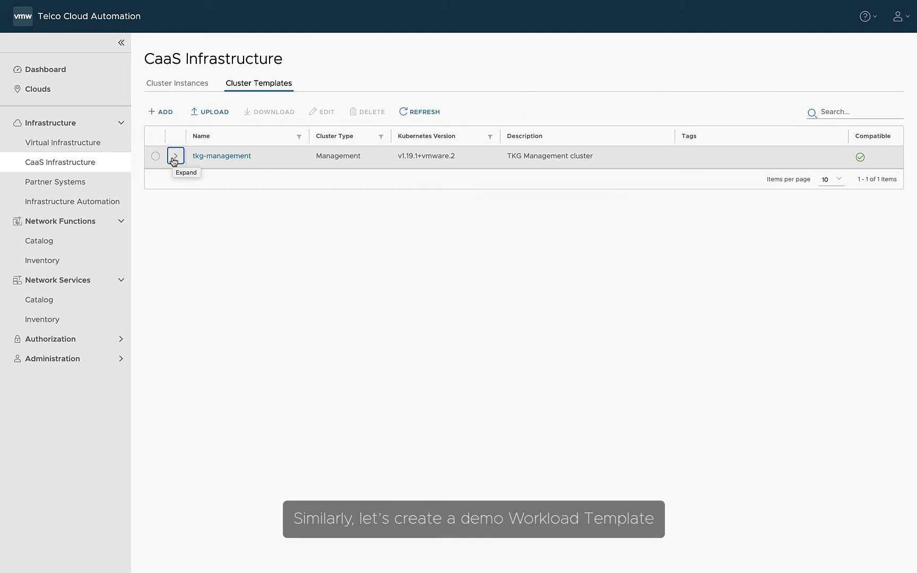
pyautogui.click(157, 112)
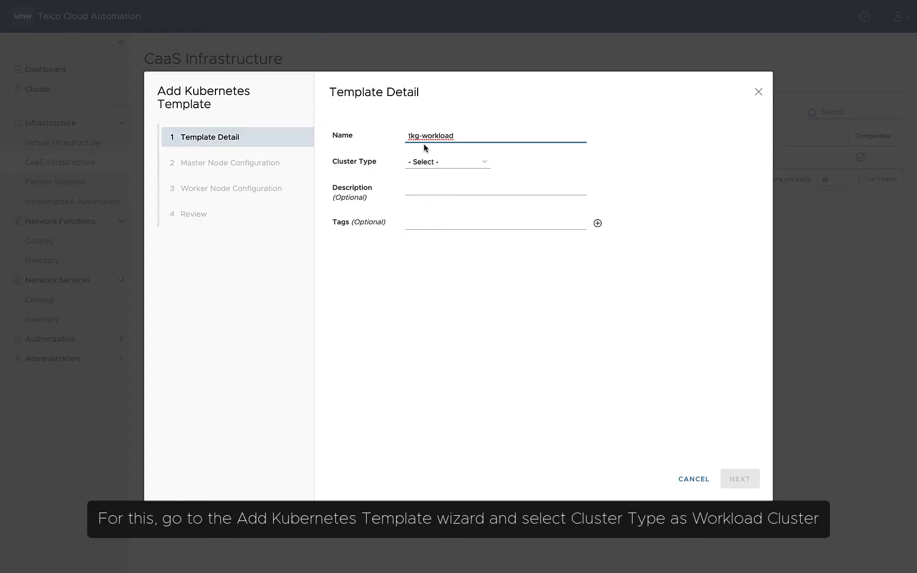
pyautogui.click(459, 162)
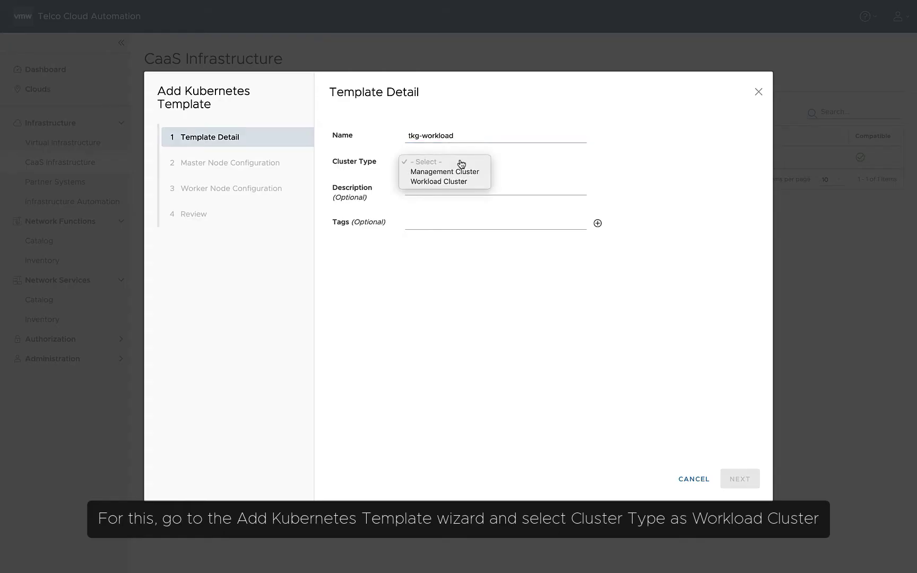
pyautogui.click(455, 183)
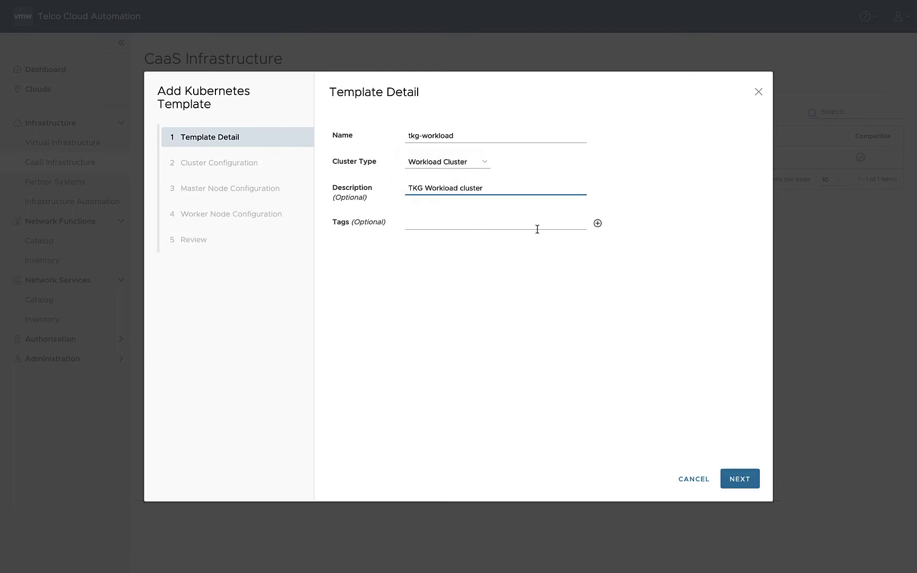
pyautogui.click(724, 472)
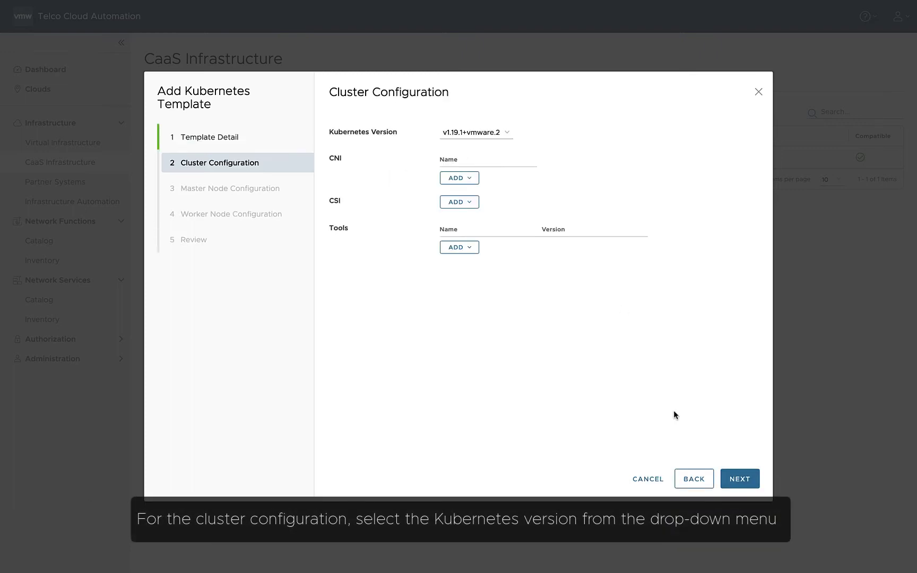
# Step: Keep Kubernetes v1.19.1+vmware.2 and add multus and antrea as CNIs
pyautogui.click(503, 132)
pyautogui.click(504, 133)
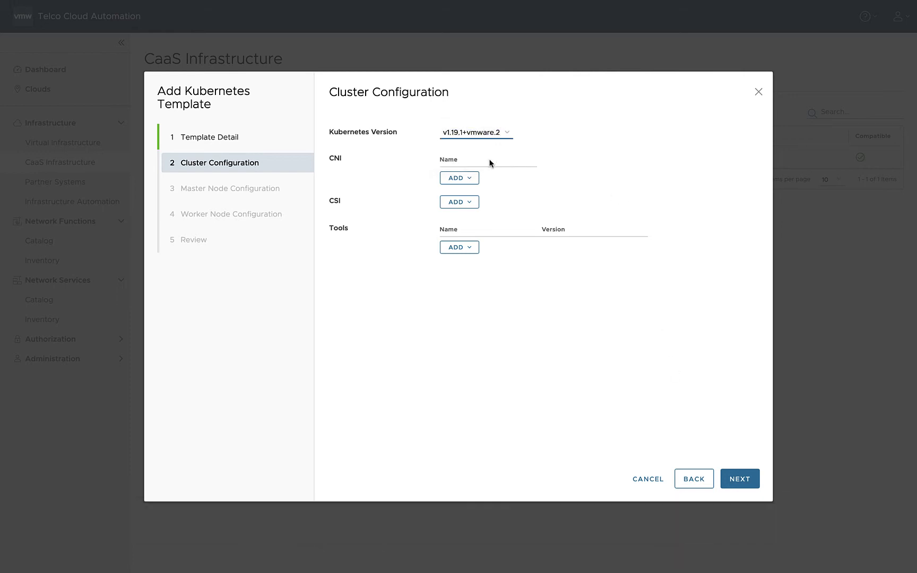
pyautogui.click(472, 179)
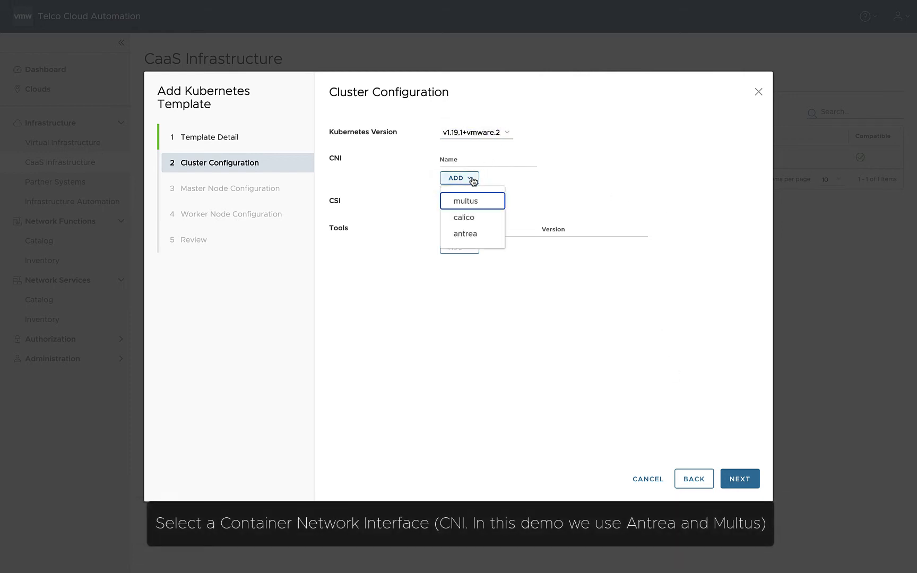
pyautogui.click(468, 203)
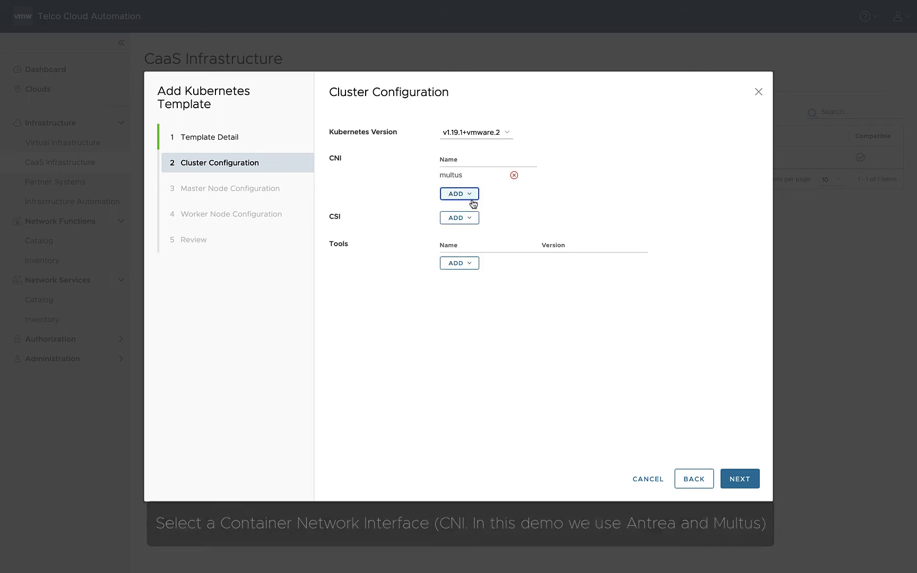
pyautogui.click(471, 196)
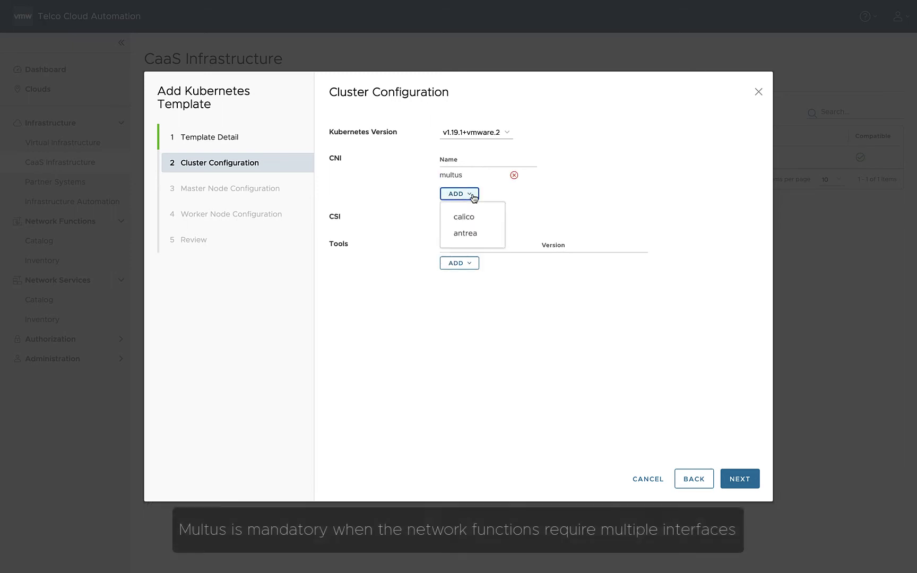
pyautogui.click(474, 234)
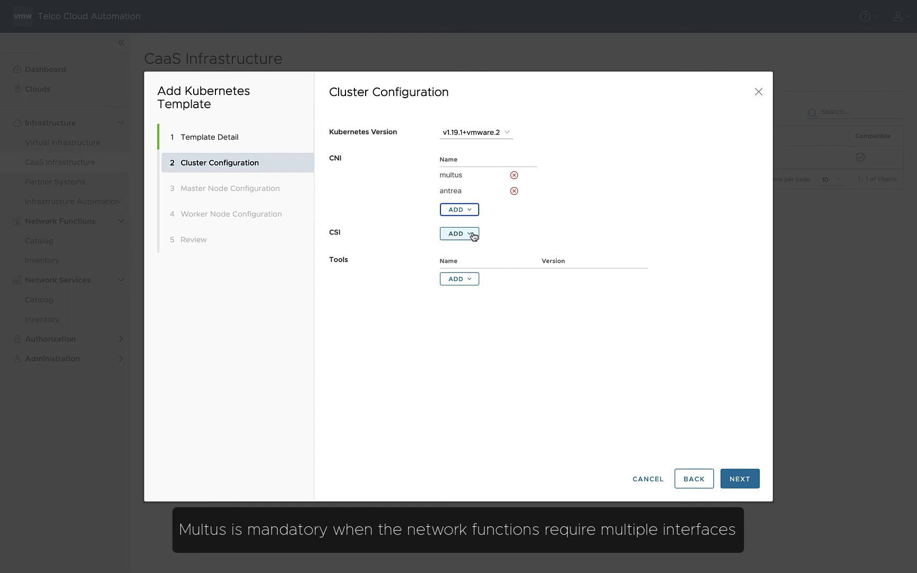
# Step: Add vsphere-csi storage with storage class name vsphere-sc
pyautogui.click(472, 234)
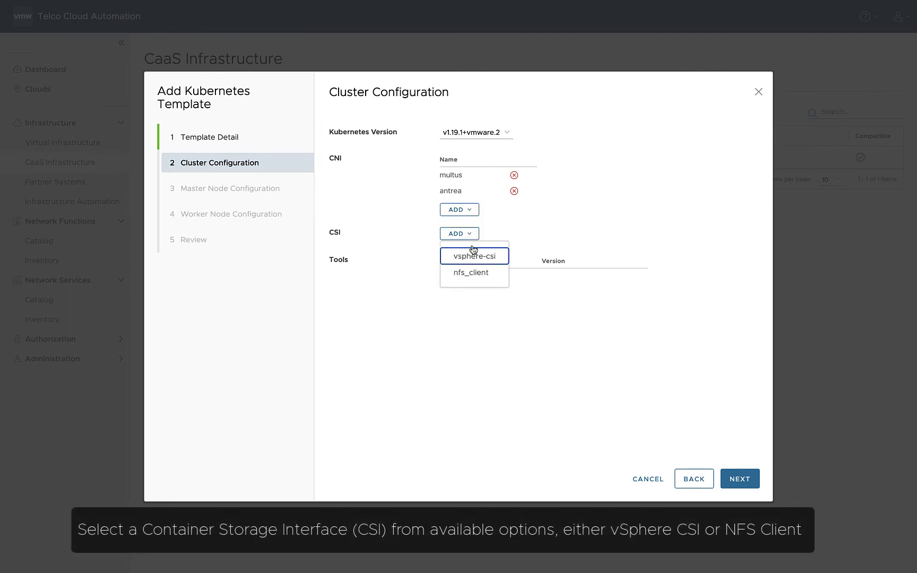
pyautogui.click(477, 257)
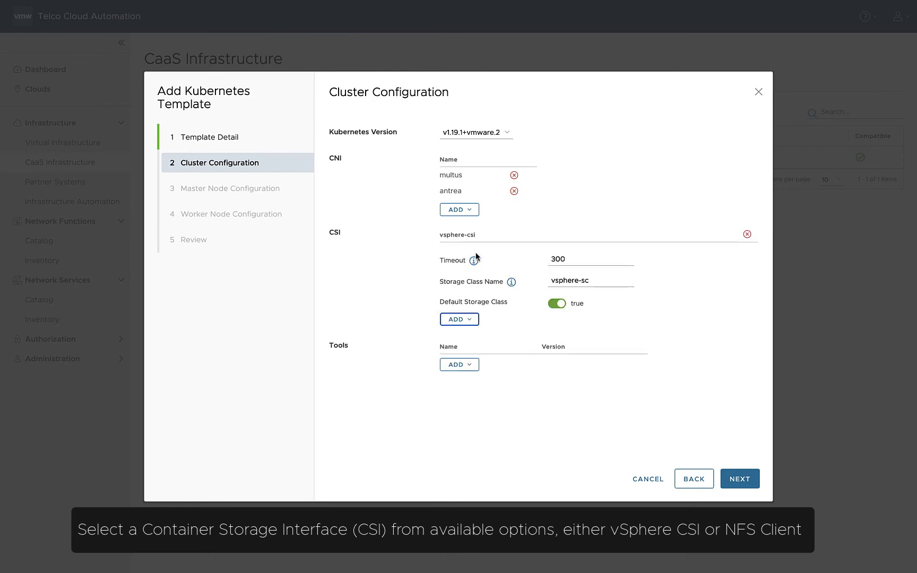
pyautogui.click(587, 261)
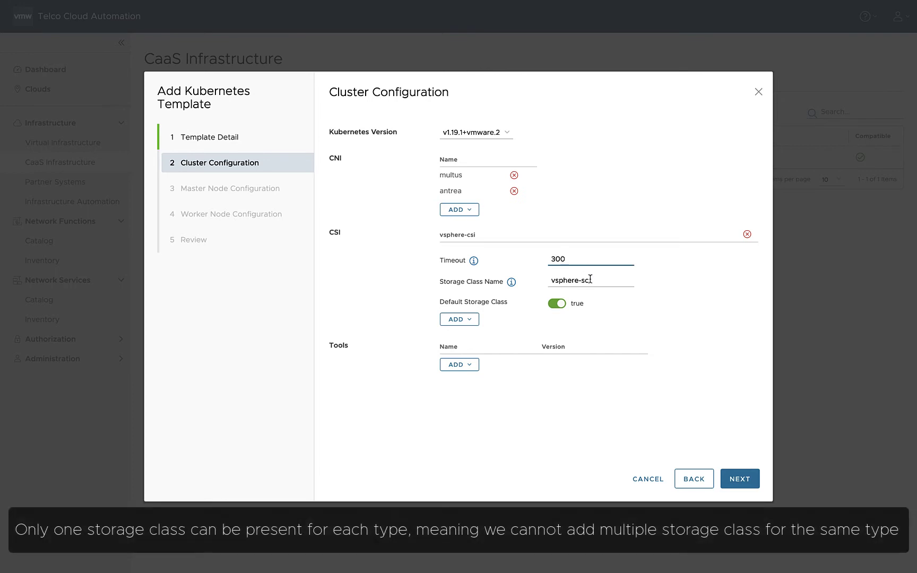
pyautogui.click(596, 281)
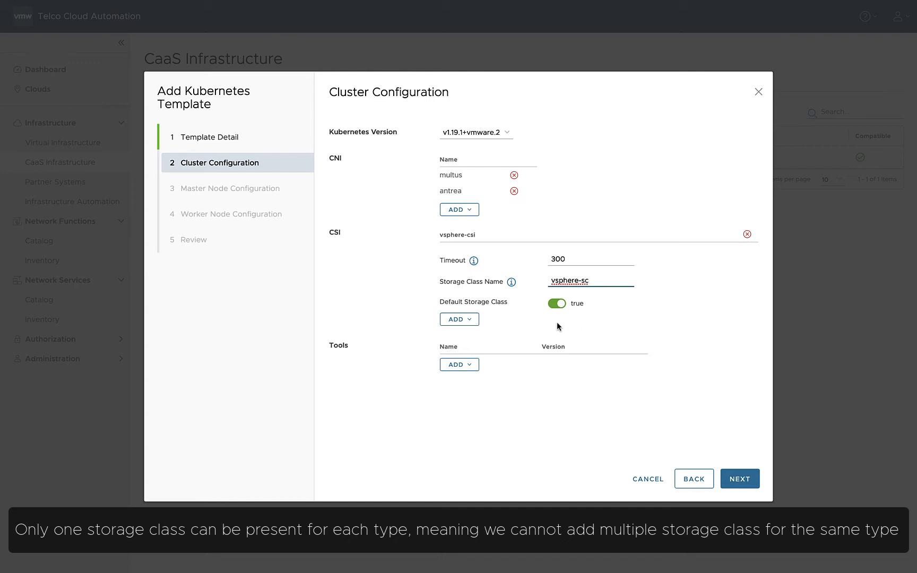
# Step: Add the helm tool at version 3.3.1 and continue to master node settings
pyautogui.click(471, 366)
pyautogui.click(467, 388)
pyautogui.click(582, 365)
pyautogui.click(579, 382)
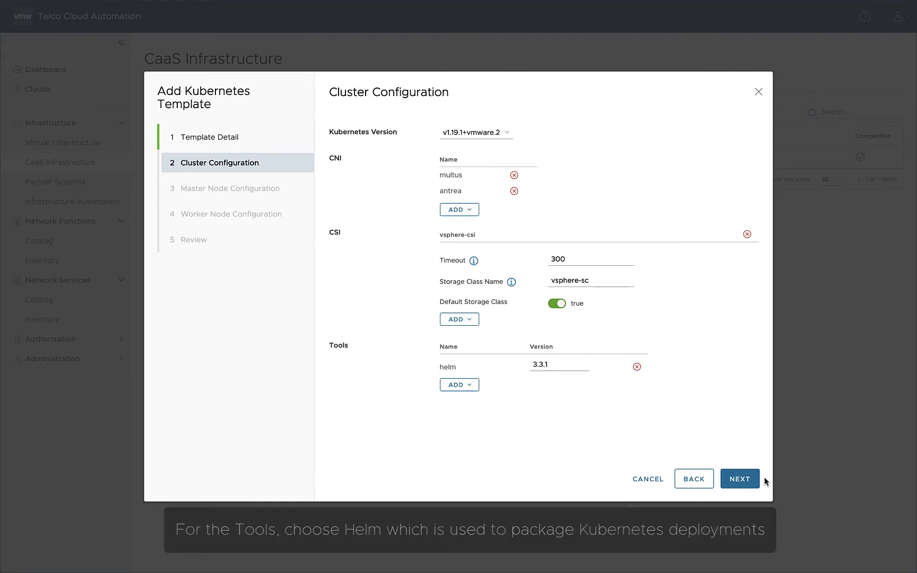
pyautogui.click(744, 486)
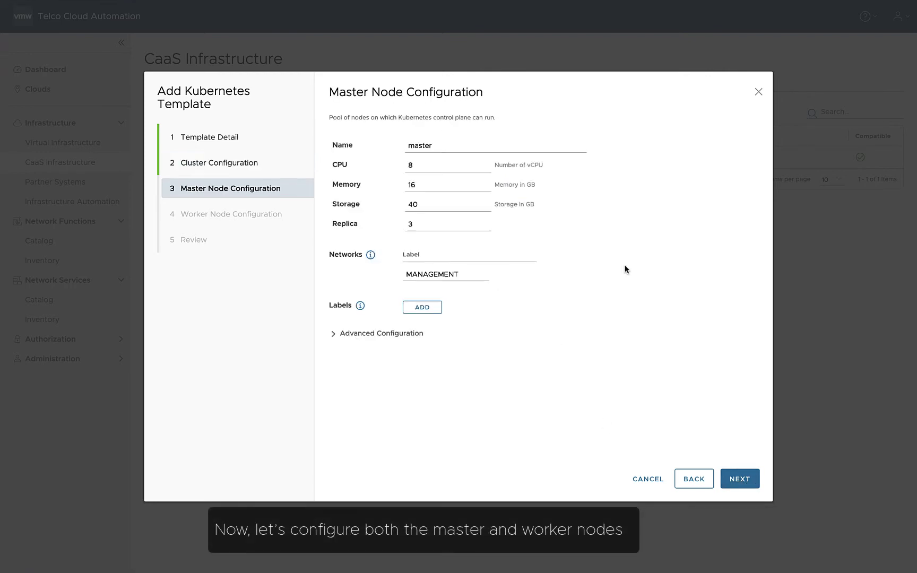
# Step: Set master node demo-master to 4 CPU, 8 GB memory, 100 GB storage, label master=true
pyautogui.click(409, 145)
pyautogui.write('demo-')
pyautogui.doubleClick(411, 166)
pyautogui.write('4')
pyautogui.doubleClick(435, 185)
pyautogui.write('8')
pyautogui.click(436, 207)
pyautogui.press('BackSpace')
pyautogui.press('BackSpace')
pyautogui.write('100')
pyautogui.click(435, 226)
pyautogui.click(429, 308)
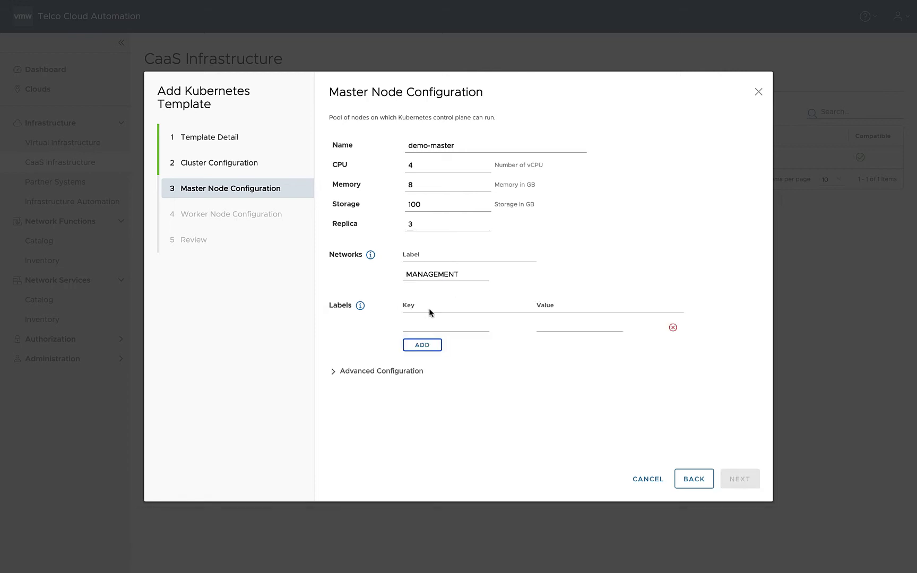
pyautogui.write('master')
pyautogui.click(600, 325)
pyautogui.write('true')
pyautogui.click(747, 480)
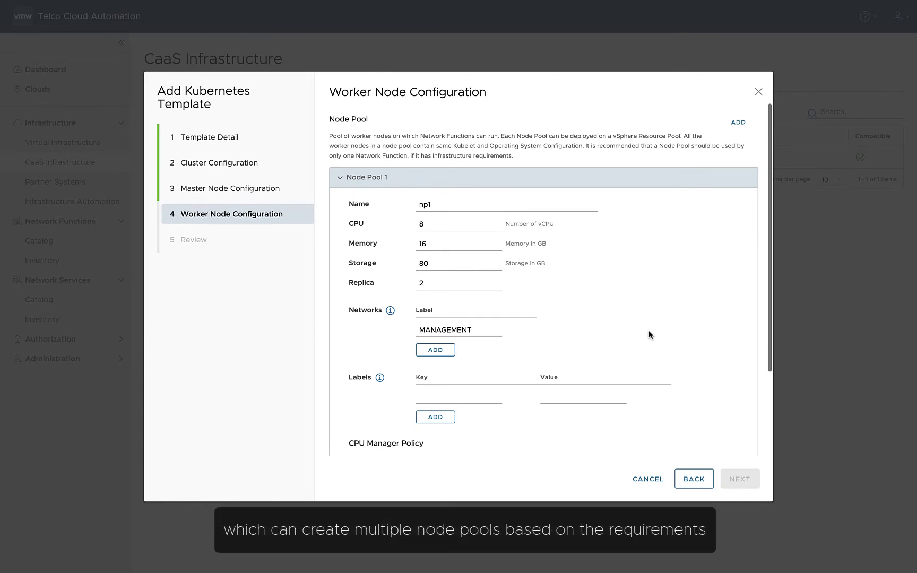
# Step: Rename the worker pool with a tkg- prefix, keeping Kubernetes CPU manager and Default policy
pyautogui.doubleClick(452, 210)
pyautogui.write('tkg-')
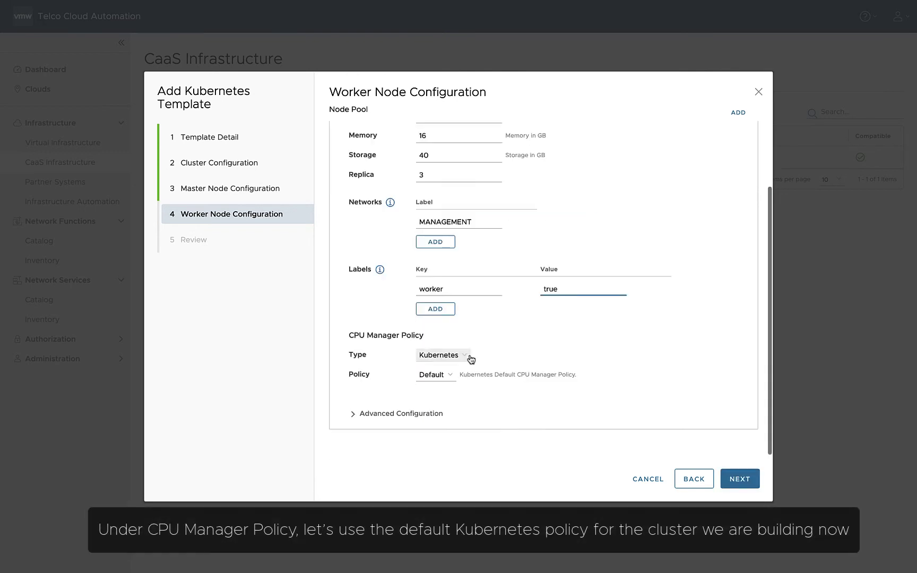
pyautogui.click(467, 358)
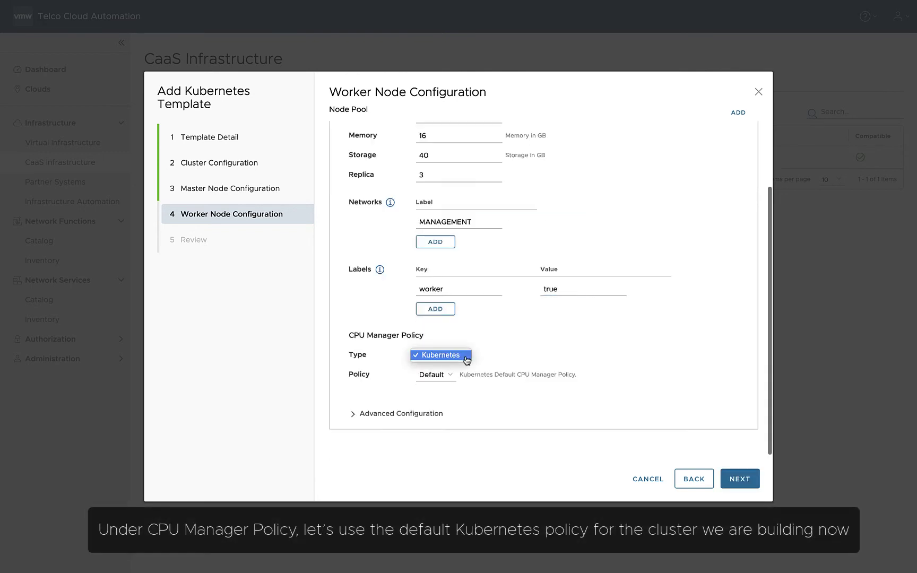
pyautogui.click(466, 357)
pyautogui.click(452, 376)
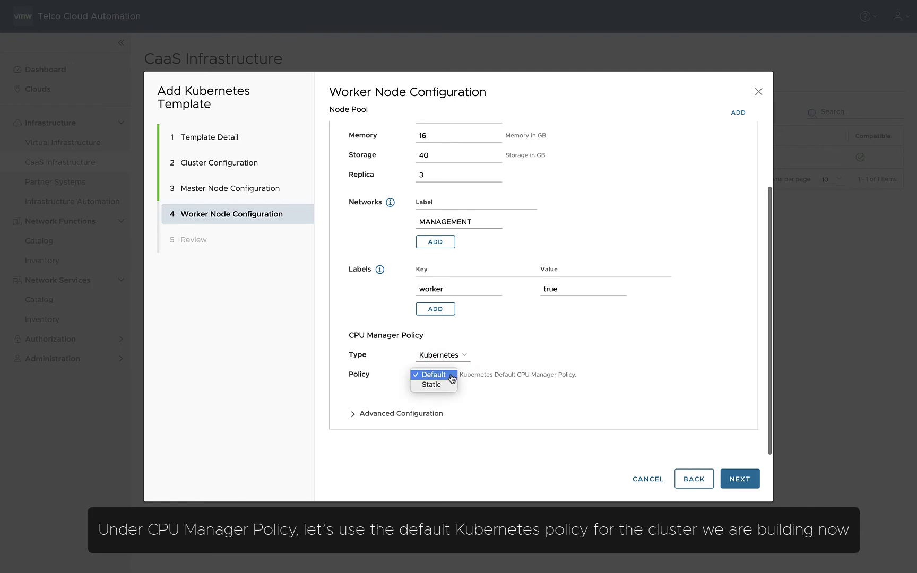
pyautogui.click(452, 375)
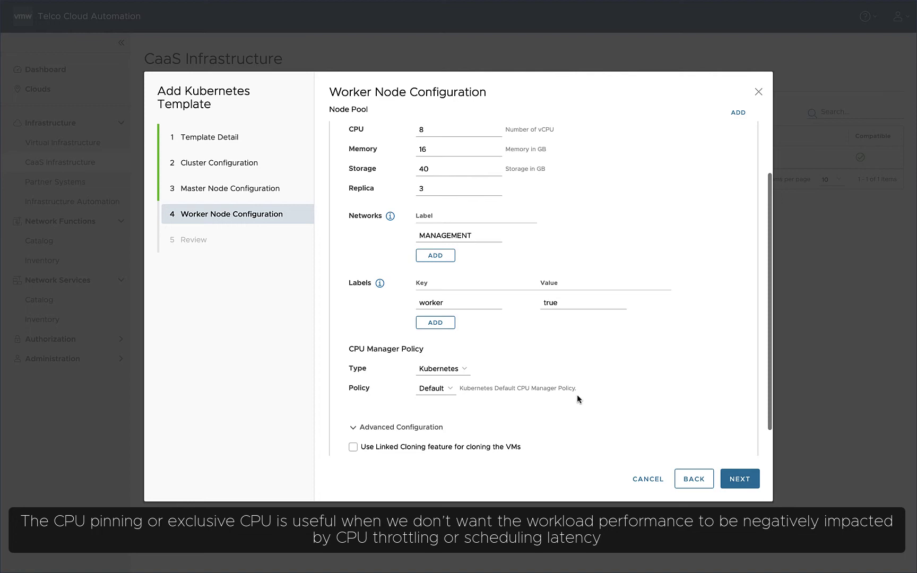
pyautogui.click(743, 480)
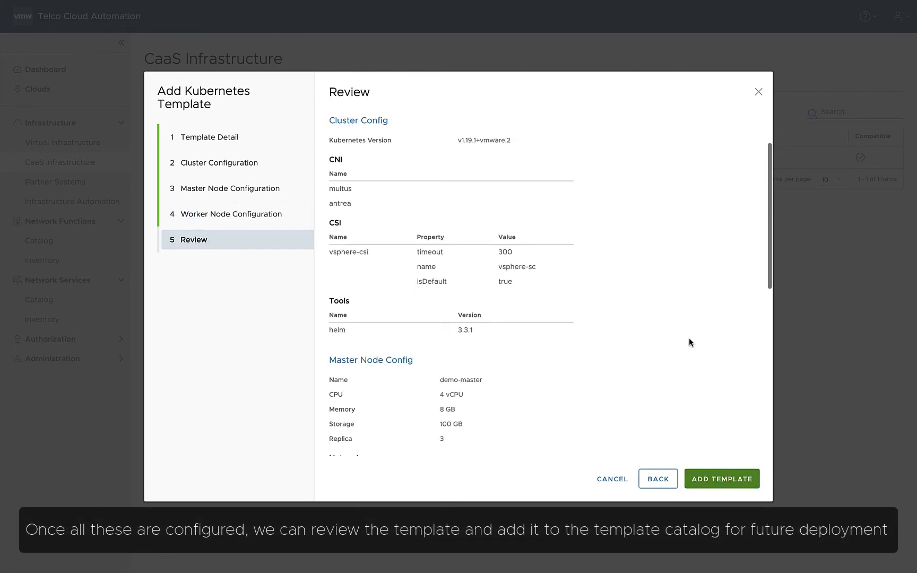
# Step: Review the tkg-workload template summary and add it to the catalog
pyautogui.scroll(-5, 689, 338)
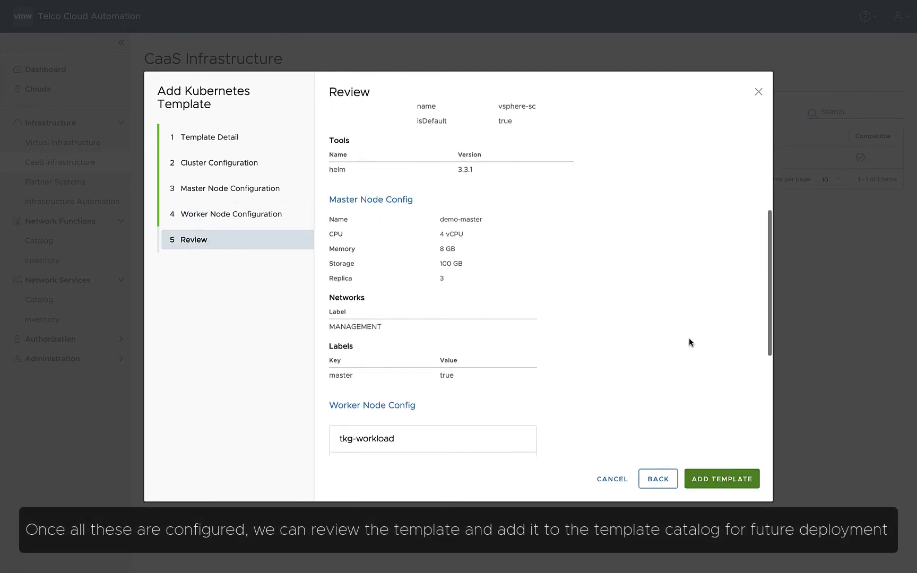
pyautogui.scroll(-3, 690, 339)
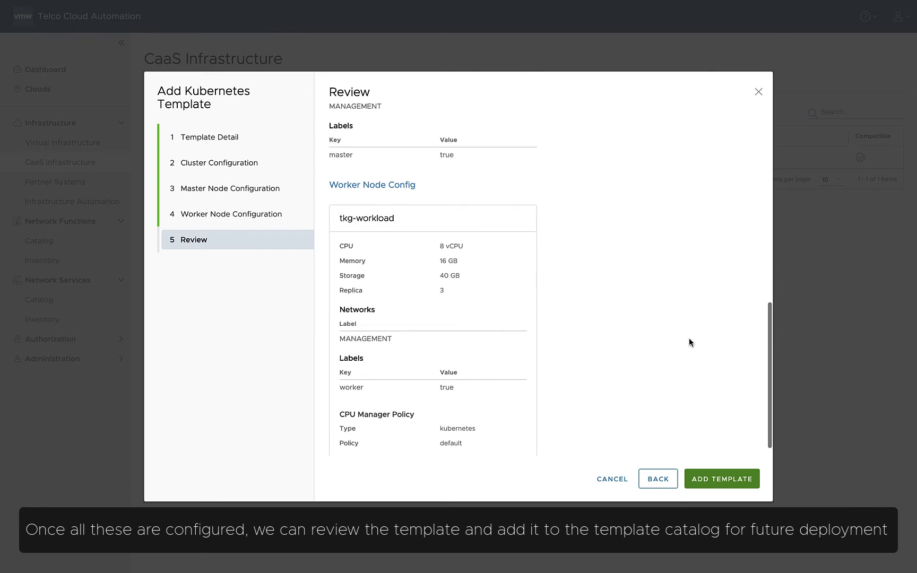
pyautogui.scroll(-1, 688, 338)
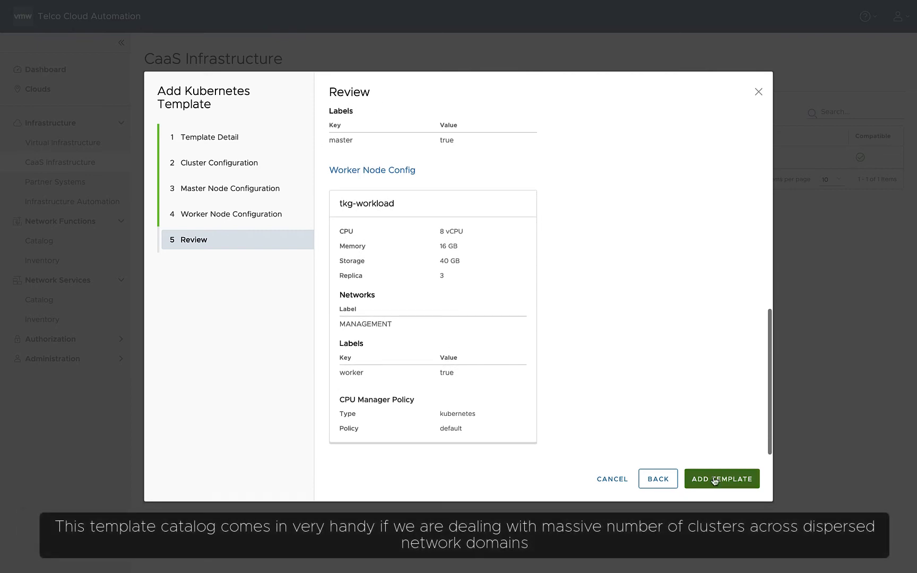
pyautogui.click(715, 480)
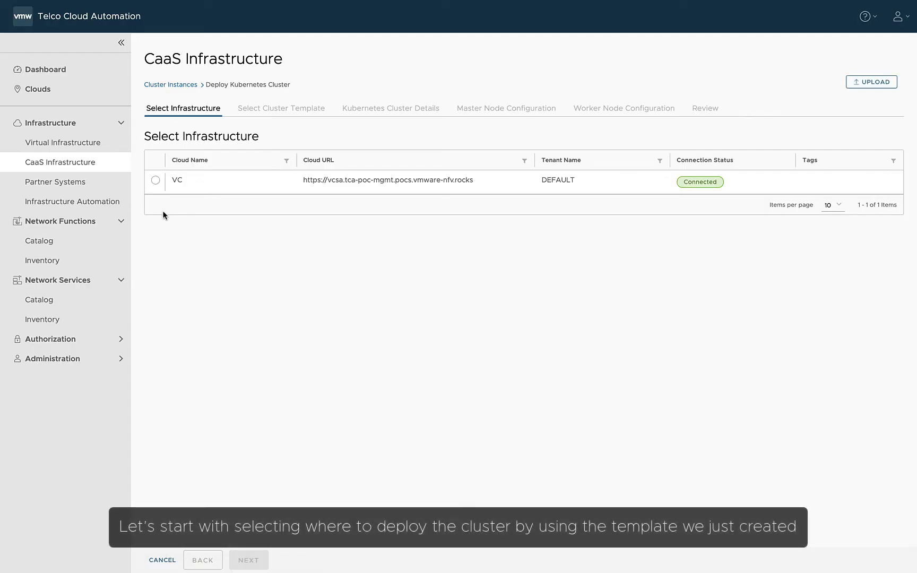
# Step: Select the VC cloud as the deployment infrastructure
pyautogui.click(155, 180)
# Step: Choose the tkg-management template for the new cluster
pyautogui.click(248, 560)
pyautogui.click(156, 180)
pyautogui.click(245, 561)
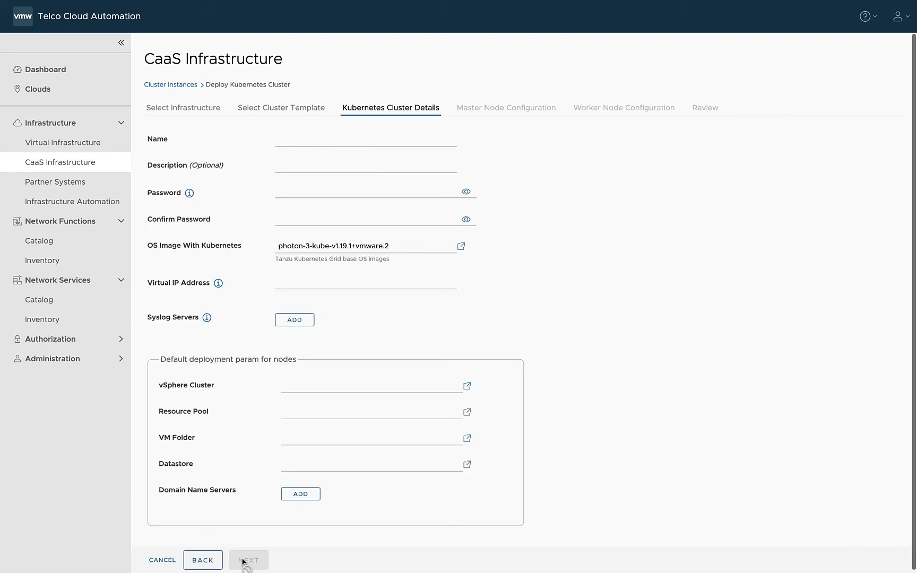
# Step: Name the cluster demo-mgmt, set and confirm its password, and add DNS 10.252.99.9
pyautogui.click(335, 143)
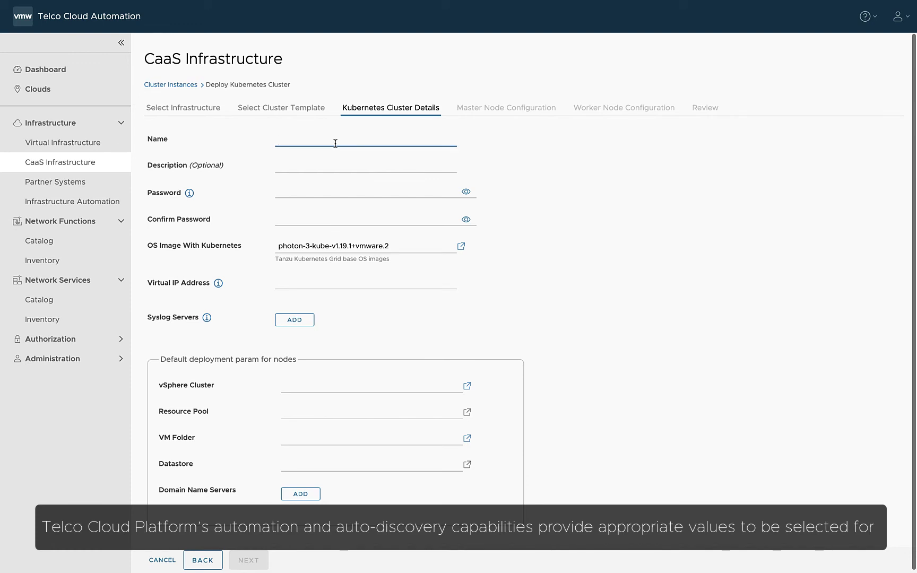
pyautogui.write('demo-mgmt')
pyautogui.click(298, 192)
pyautogui.write('********')
pyautogui.click(319, 220)
pyautogui.write('********')
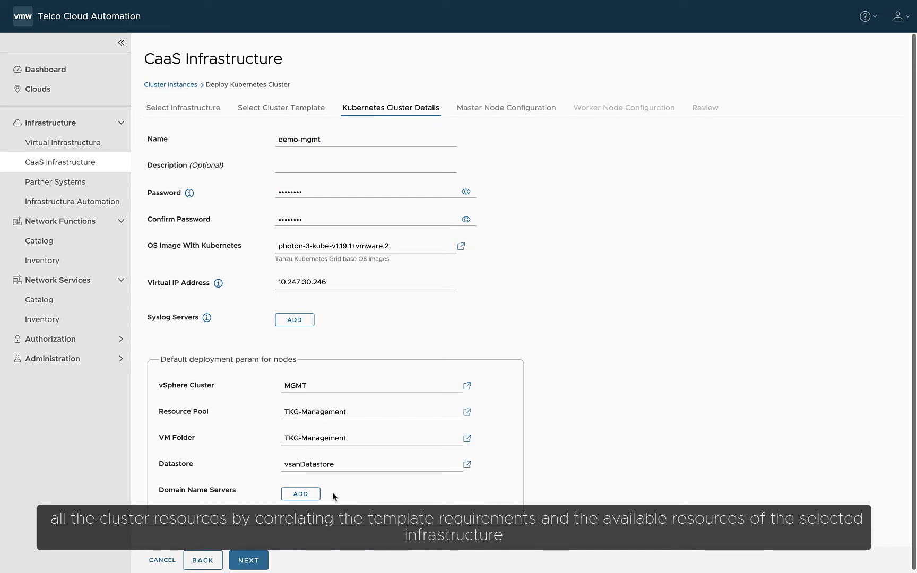
pyautogui.click(300, 494)
pyautogui.write('10.252.99.9')
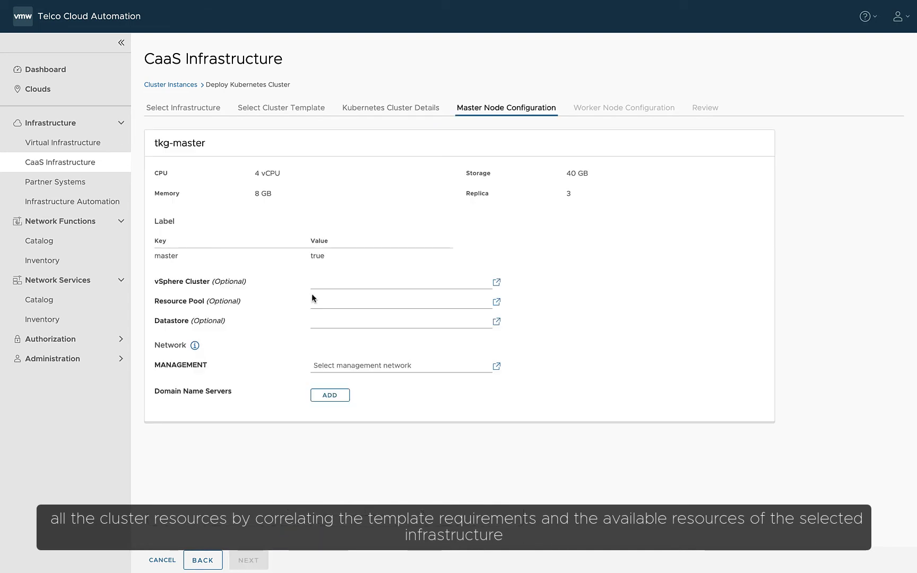
# Step: Put master and worker nodes on the management network with DNS 10.252.99.9
pyautogui.click(497, 366)
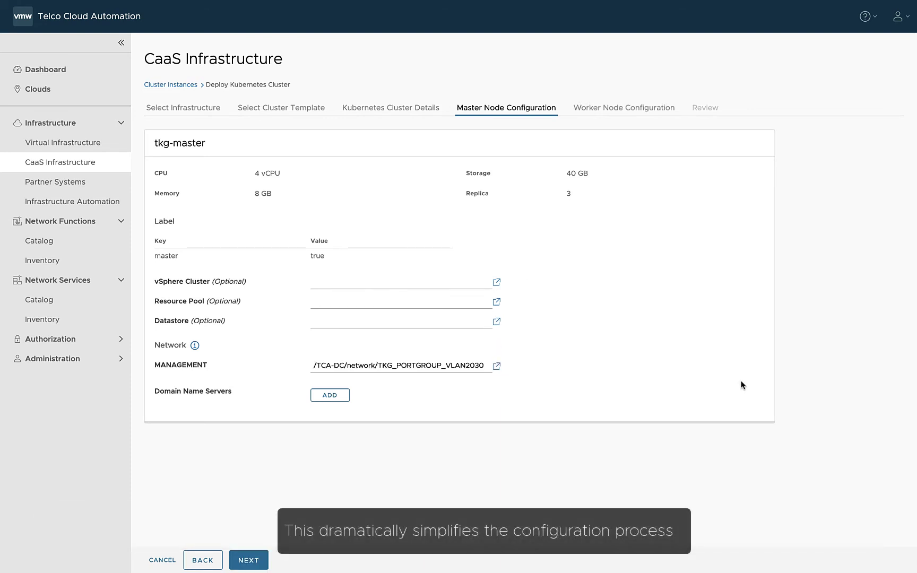
pyautogui.click(330, 395)
pyautogui.write('10.252.99.9')
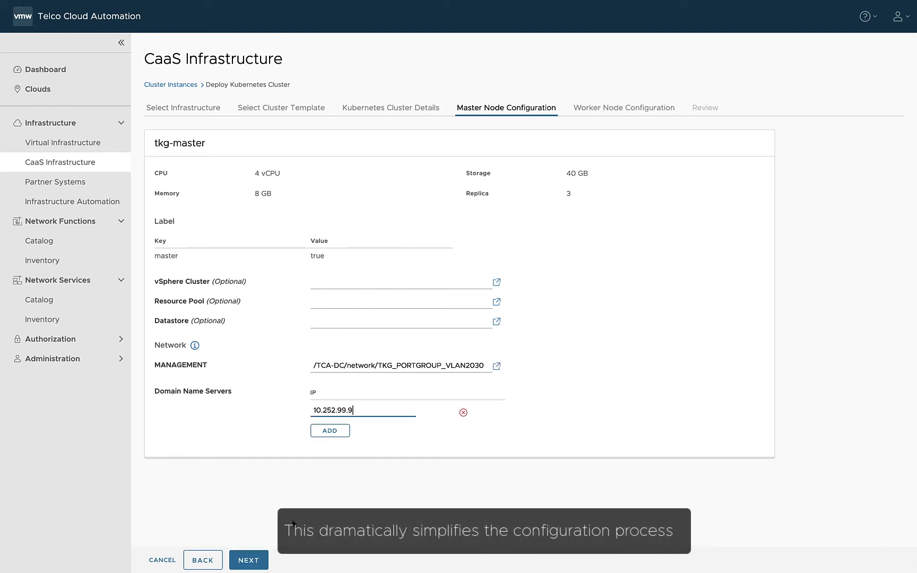
pyautogui.click(259, 561)
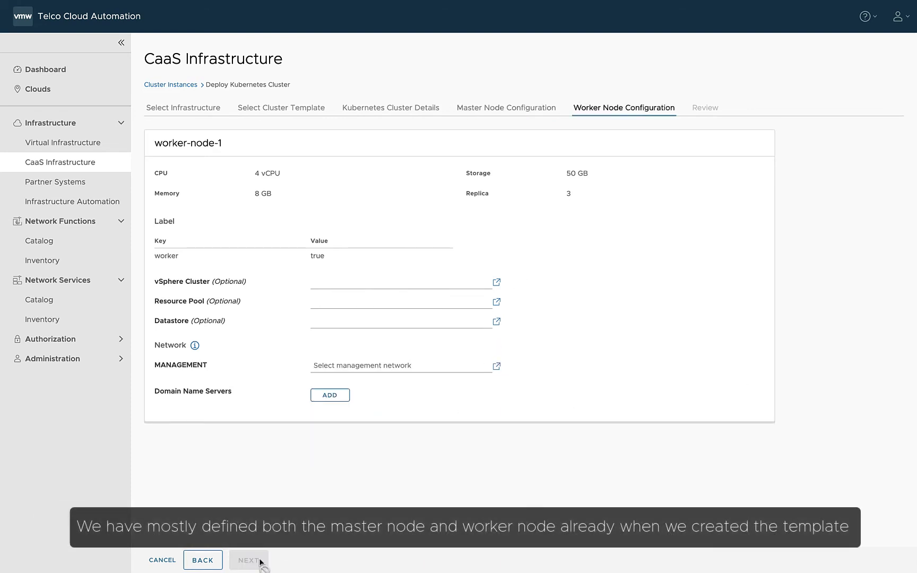
pyautogui.click(497, 366)
pyautogui.click(342, 395)
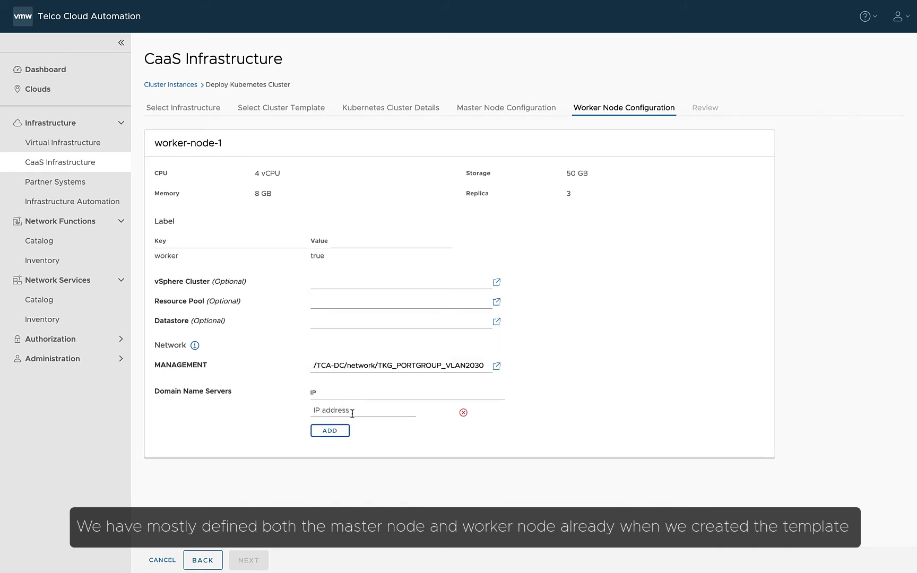
pyautogui.click(352, 414)
pyautogui.write('10.252.99.9')
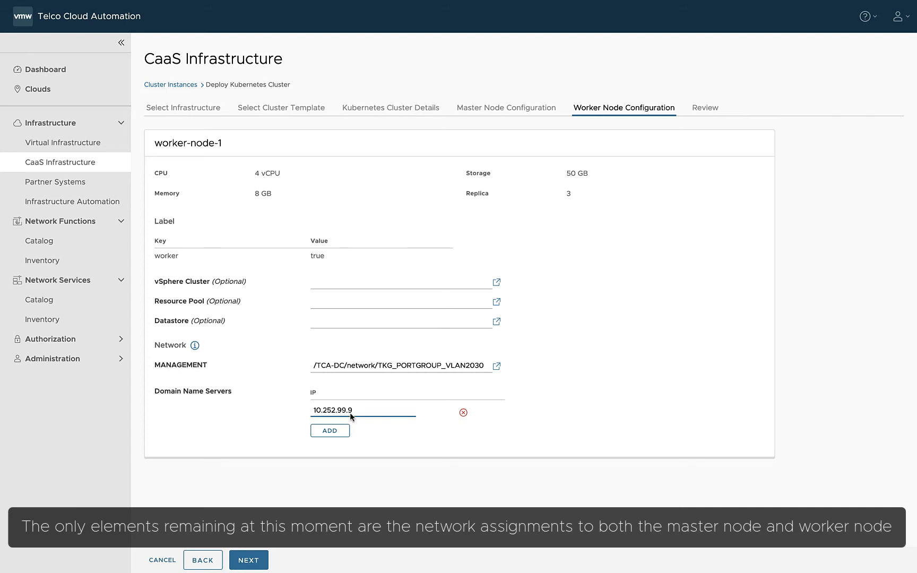
# Step: Review the demo-mgmt deployment settings and deploy the management cluster
pyautogui.click(250, 560)
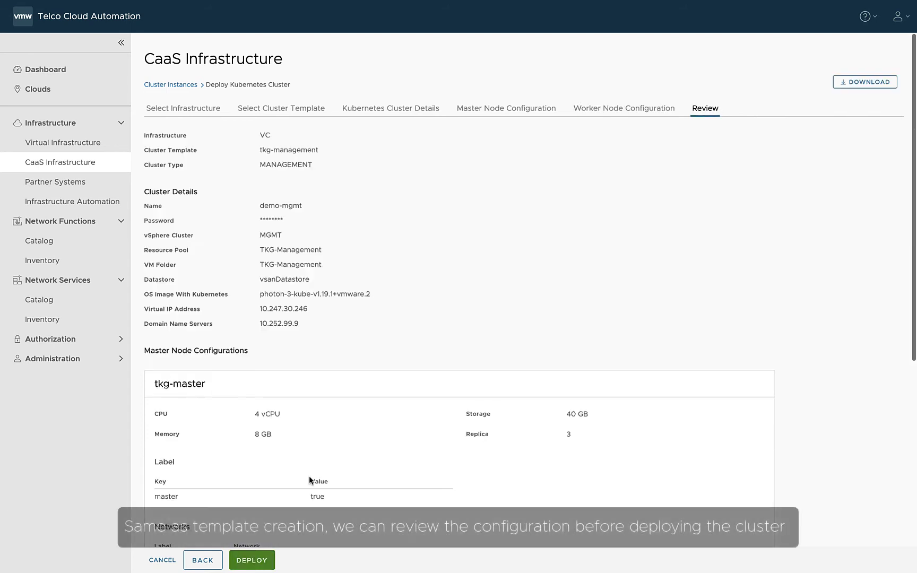
pyautogui.scroll(-3, 310, 481)
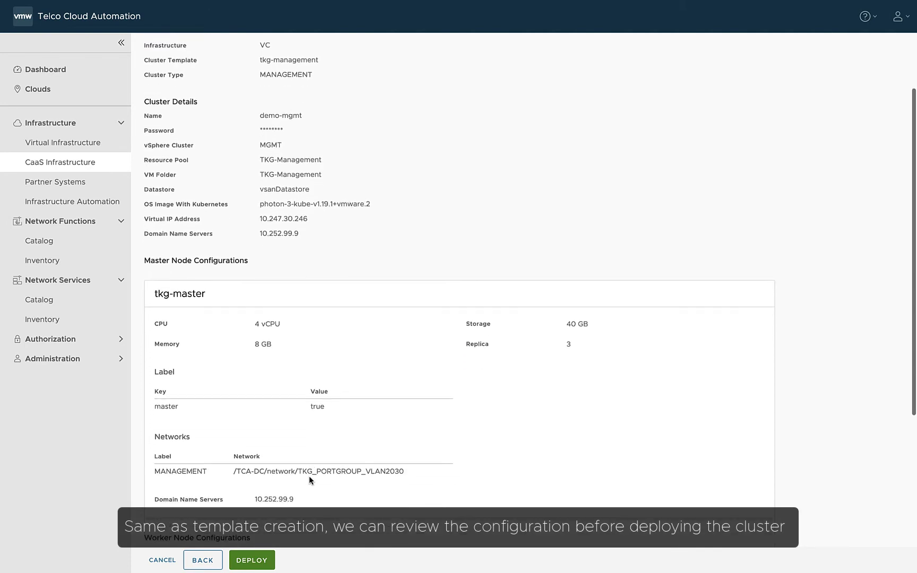
pyautogui.scroll(-3, 309, 475)
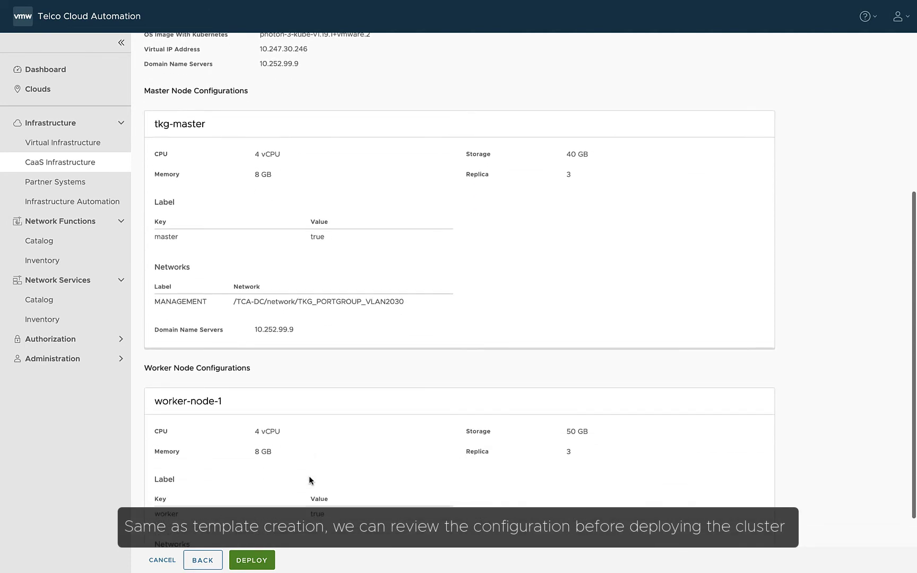
pyautogui.click(255, 561)
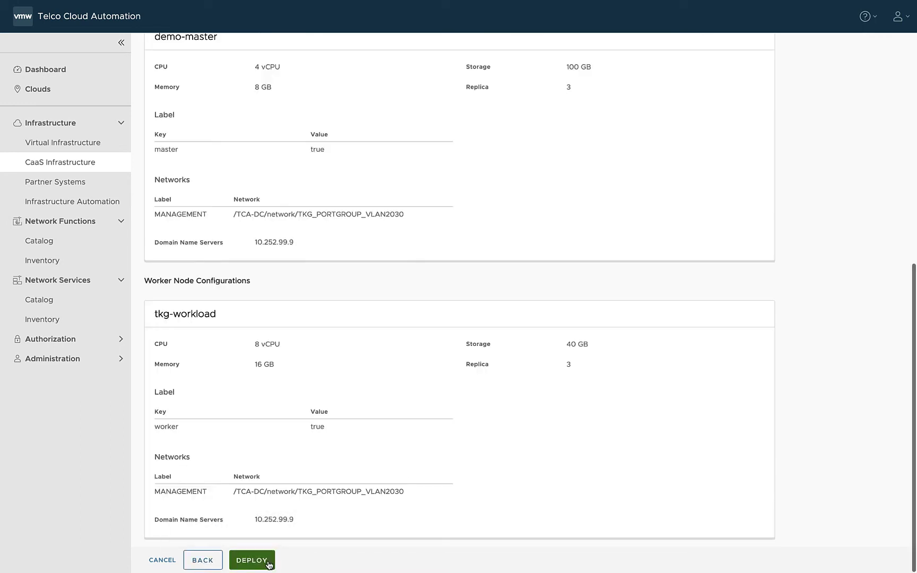
pyautogui.click(269, 566)
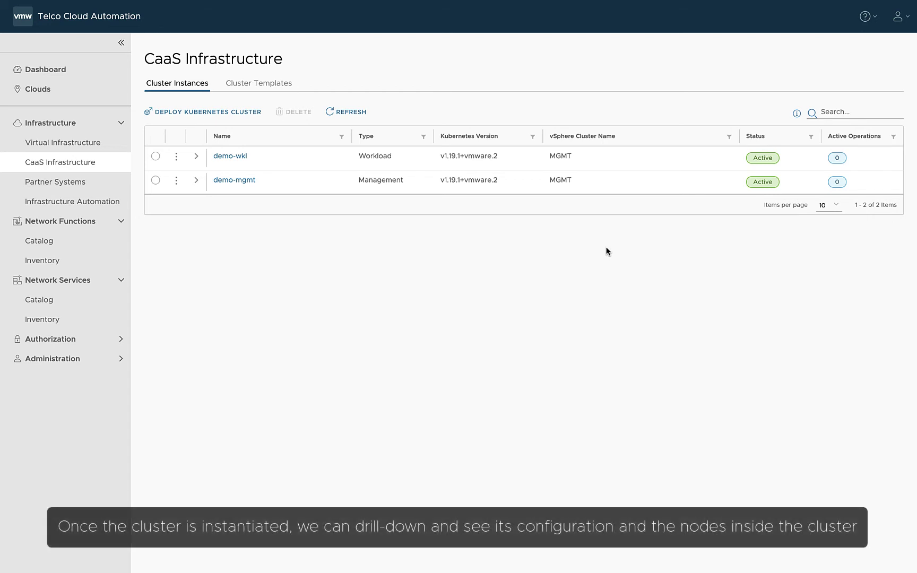
# Step: Expand demo-wkl and review its Kubernetes version and add-on configuration
pyautogui.click(196, 157)
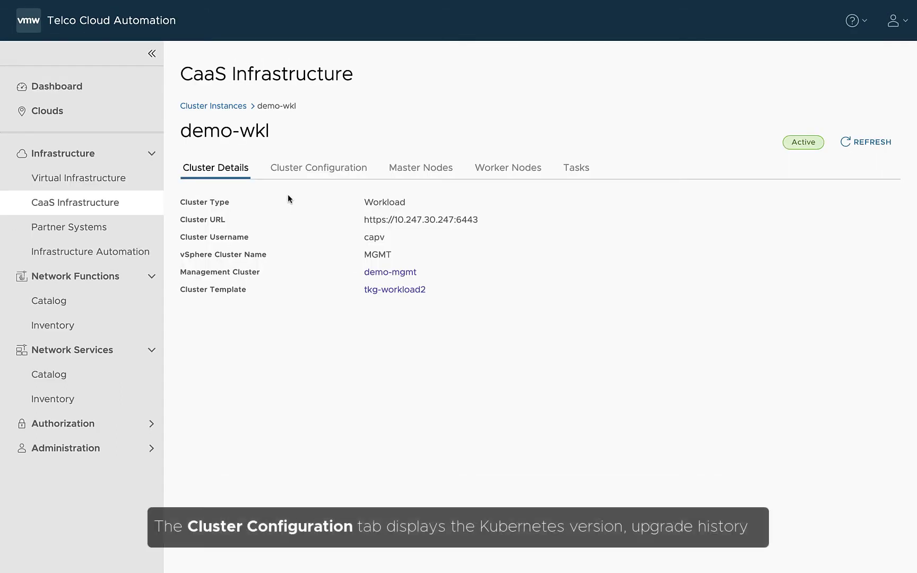
pyautogui.click(308, 169)
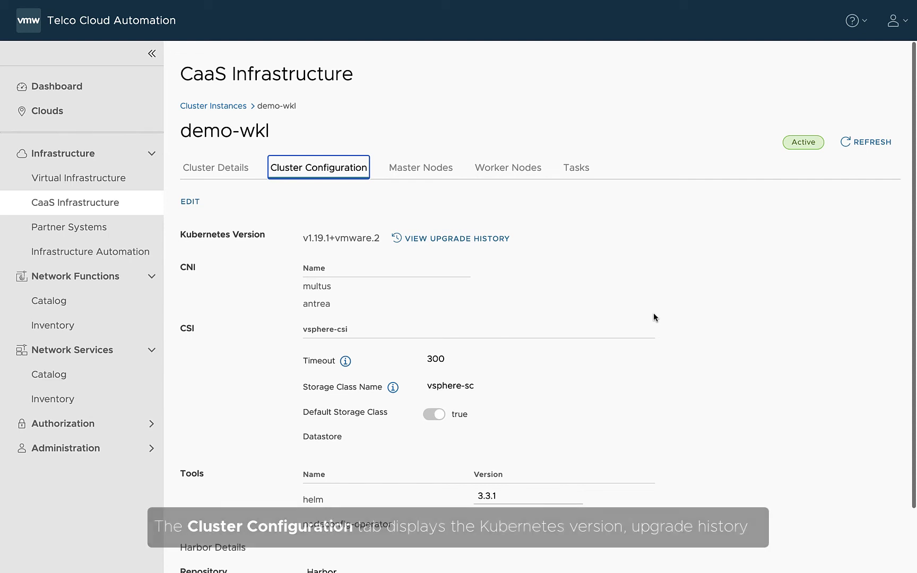
pyautogui.scroll(-3, 653, 317)
pyautogui.scroll(-1, 654, 317)
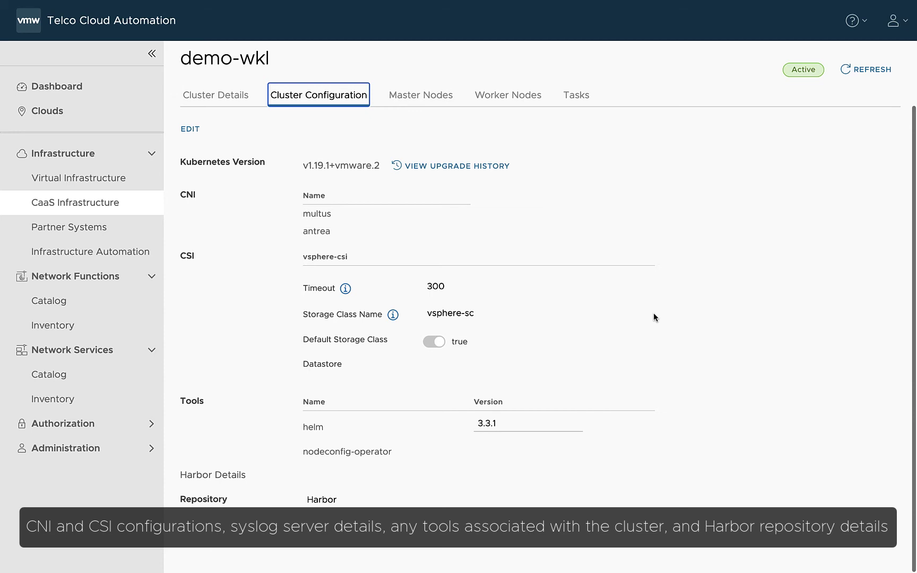
pyautogui.scroll(2, 654, 317)
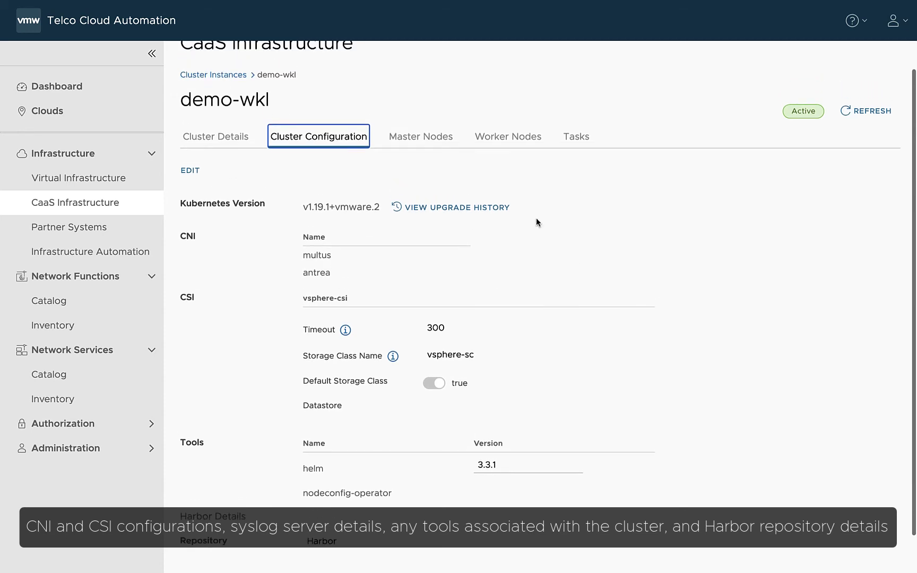
# Step: Inspect the demo-wkl master nodes and np1 worker pool VMs, then its task history
pyautogui.click(440, 145)
pyautogui.scroll(-1, 645, 295)
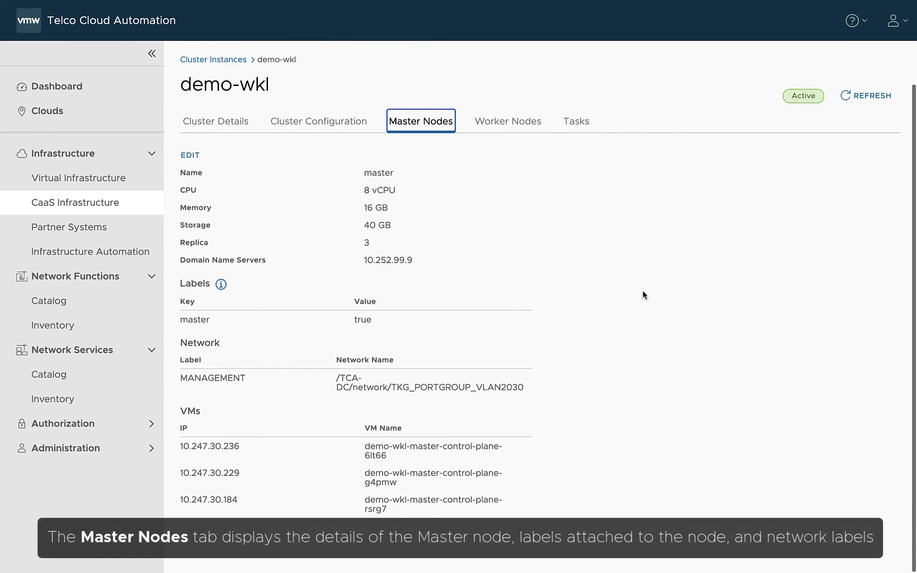
pyautogui.click(518, 124)
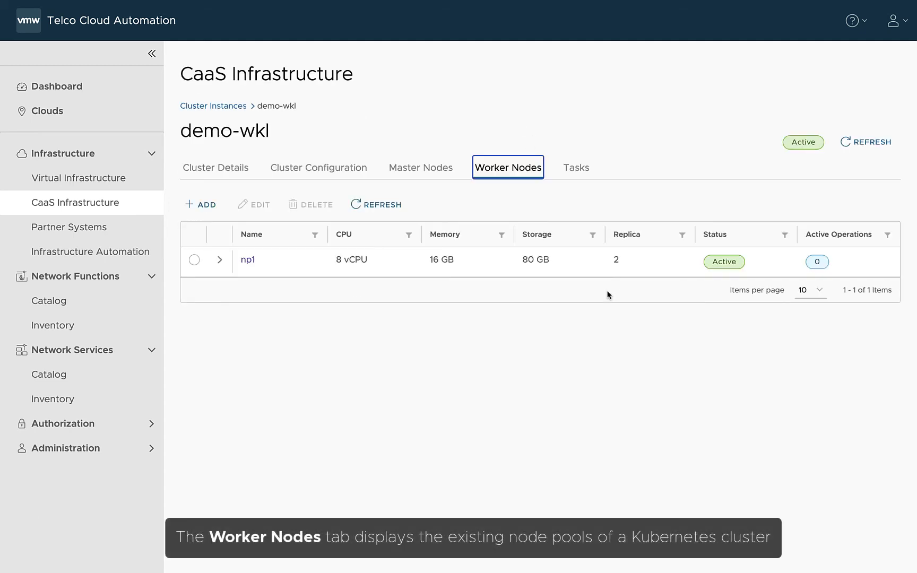
pyautogui.click(219, 260)
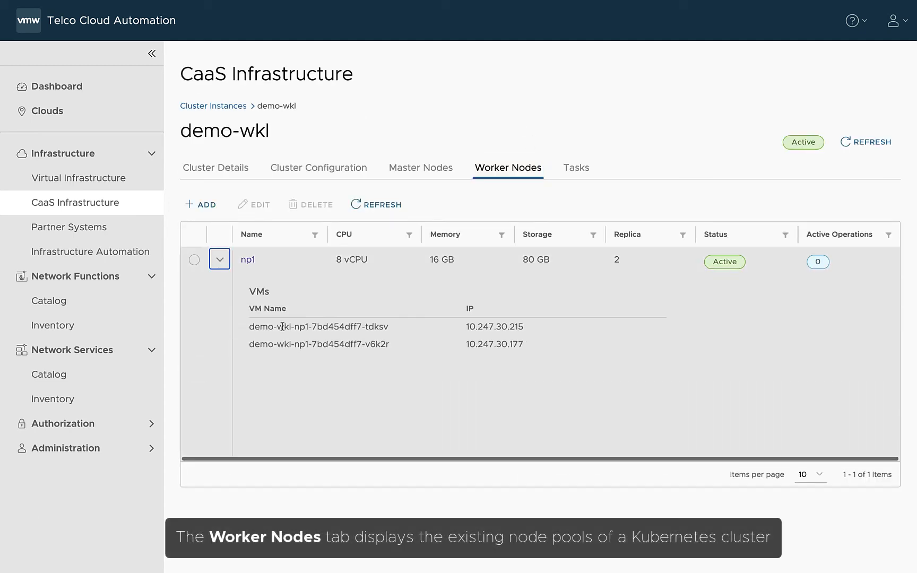
pyautogui.click(219, 259)
pyautogui.click(576, 167)
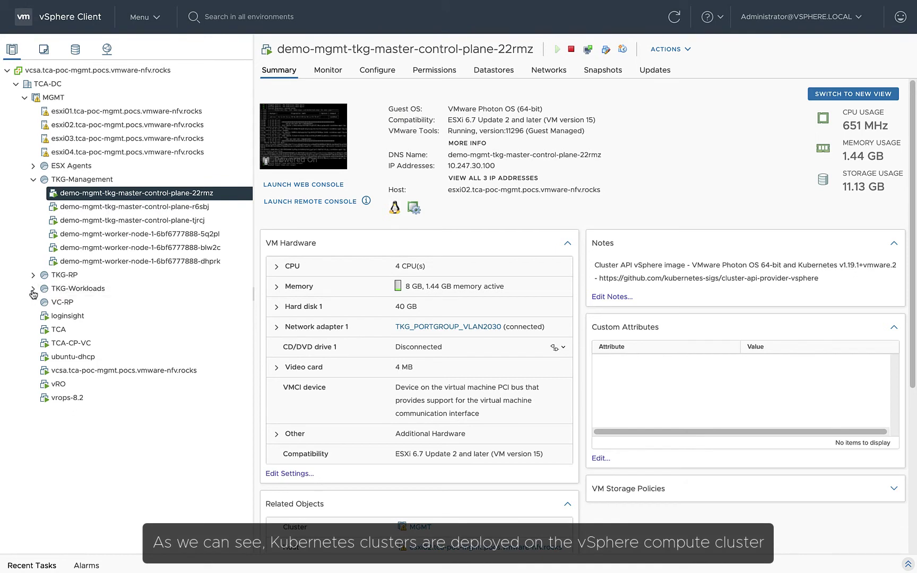
# Step: Select a VM in TKG-Workloads, then view all labels of the second container volume on vsanDatastore
pyautogui.click(32, 290)
pyautogui.click(194, 344)
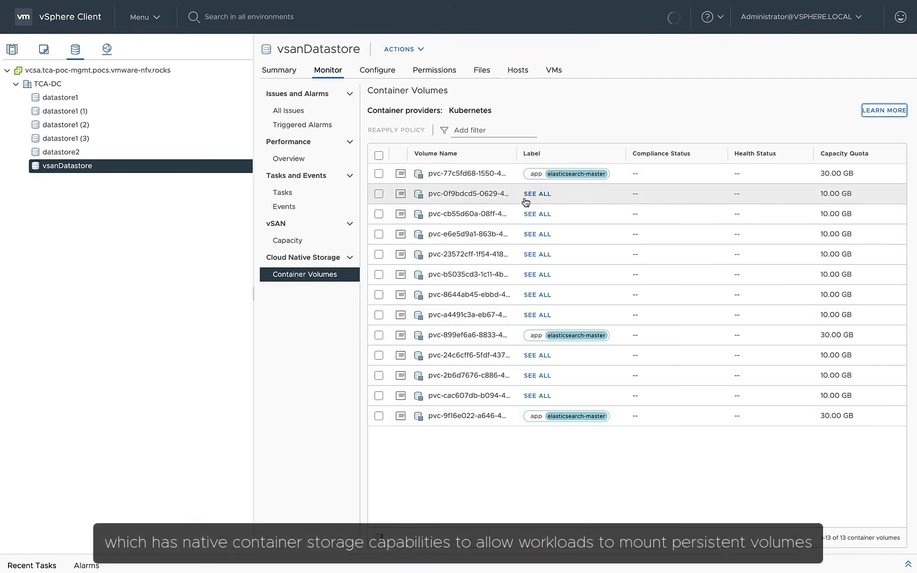
pyautogui.click(529, 195)
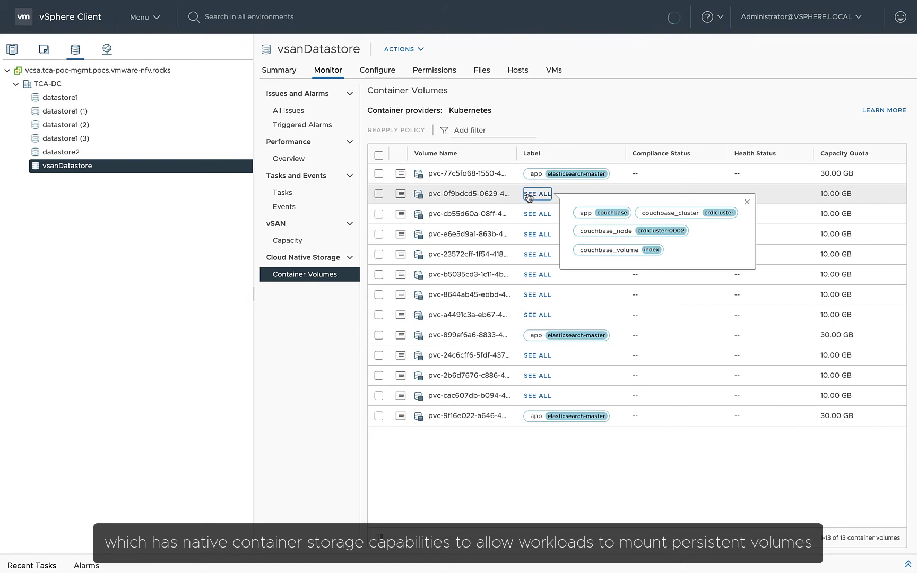
pyautogui.click(529, 198)
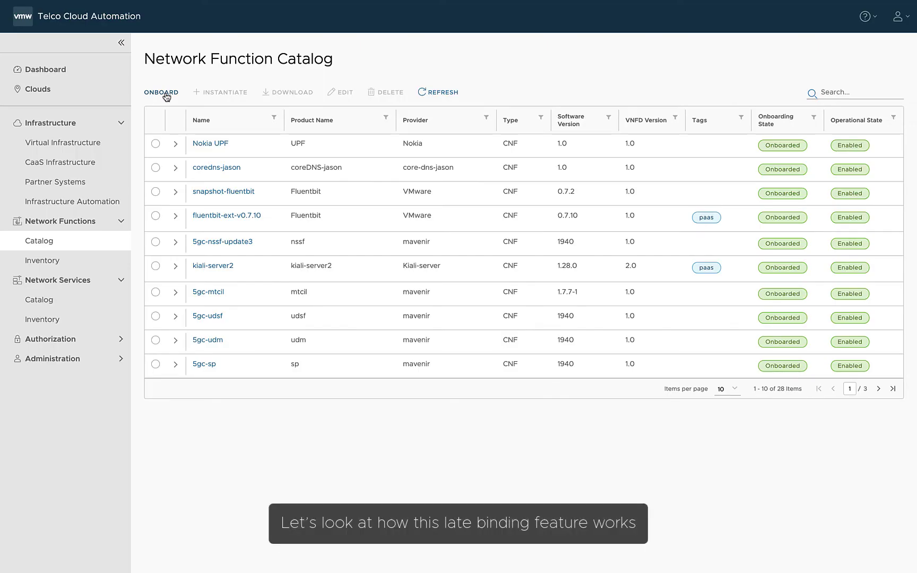
# Step: Pick D-MS-411.csar from the CNF folder as the package to onboard
pyautogui.click(166, 96)
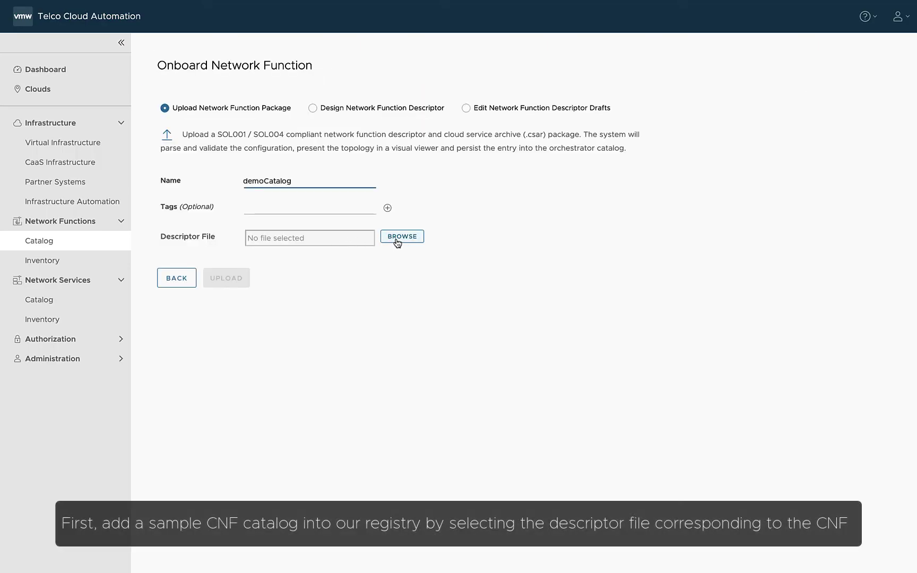
pyautogui.click(398, 243)
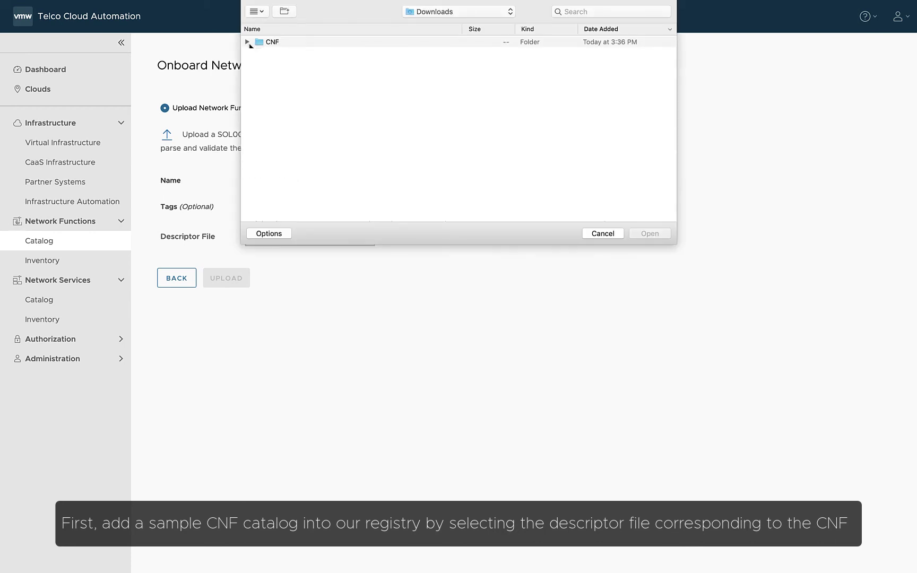
pyautogui.click(248, 42)
pyautogui.click(303, 53)
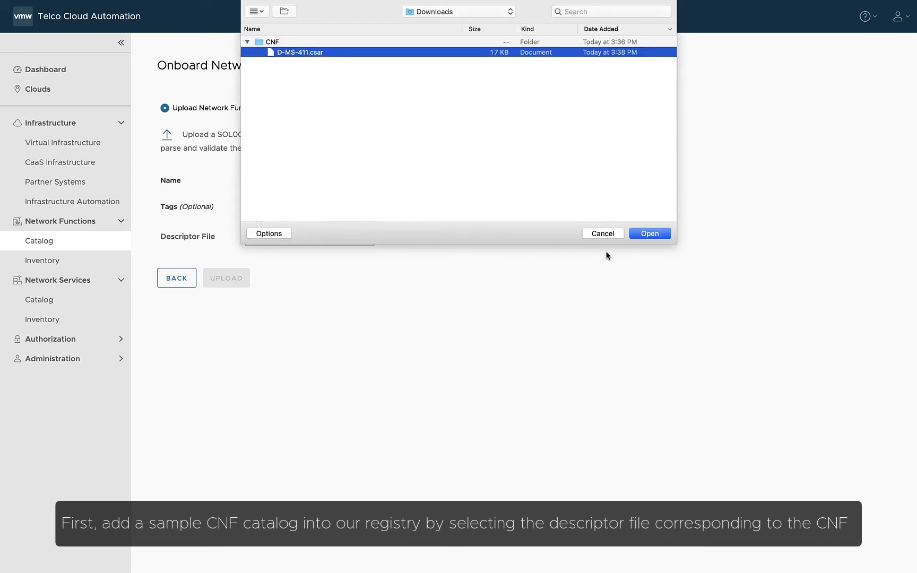
pyautogui.click(649, 234)
# Step: Upload the package and save the edited preinstantiate.json workflow to the catalog
pyautogui.click(239, 282)
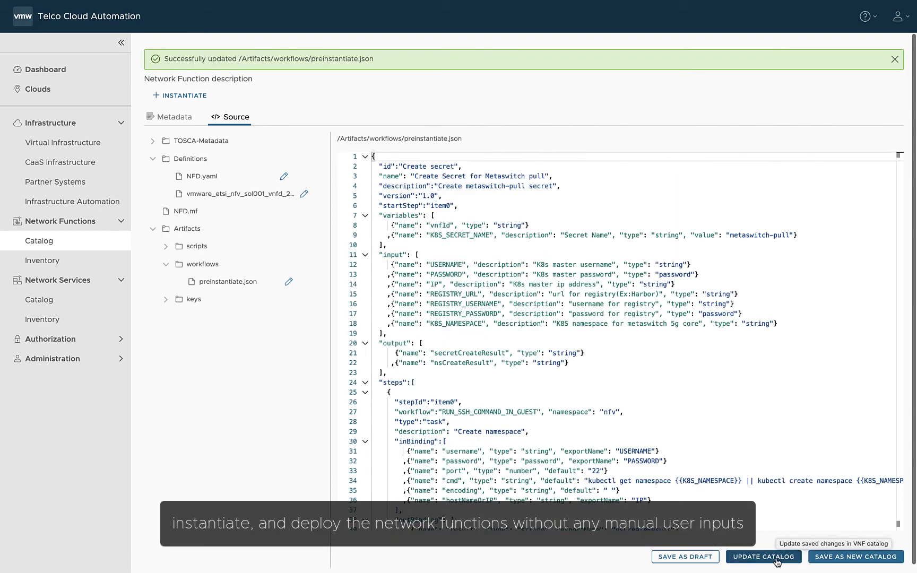
pyautogui.click(777, 559)
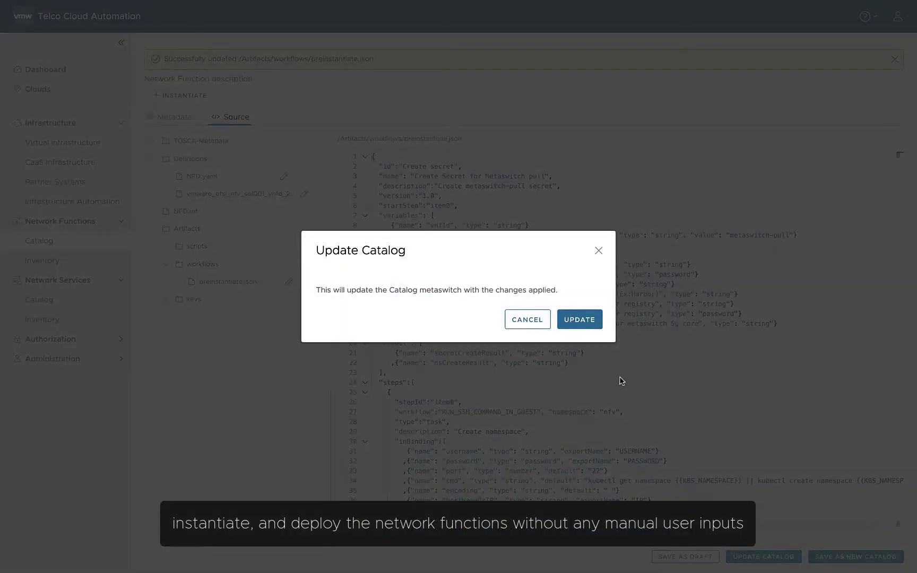
pyautogui.click(579, 320)
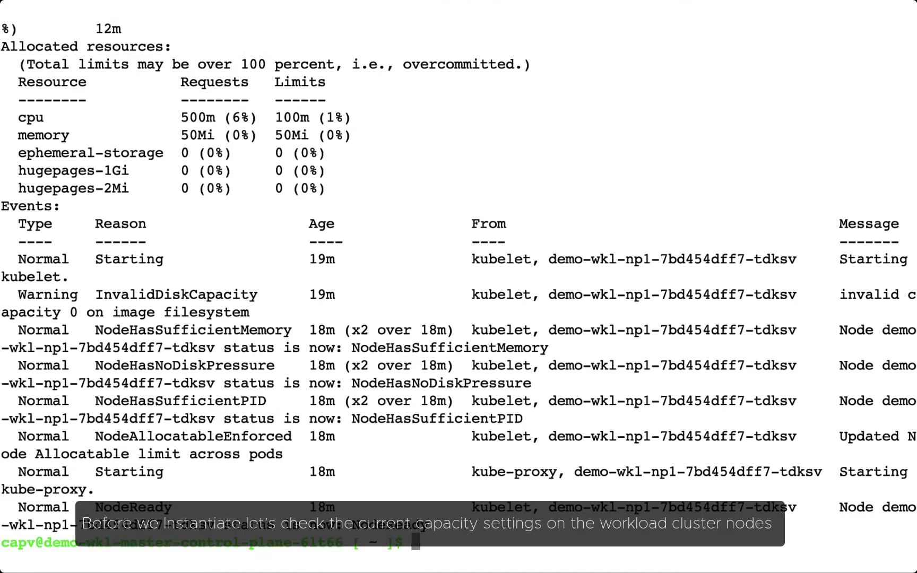
# Step: Expand Network adapter 1 under VM Hardware for demo-wkl-np1-7bd454dff7-tdksv
pyautogui.scroll(15, 20, 221)
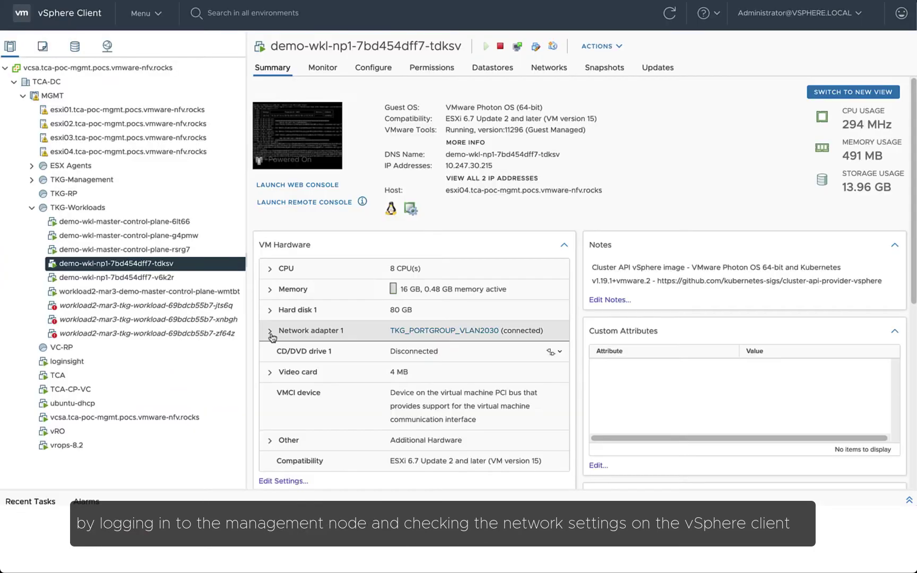
pyautogui.click(271, 332)
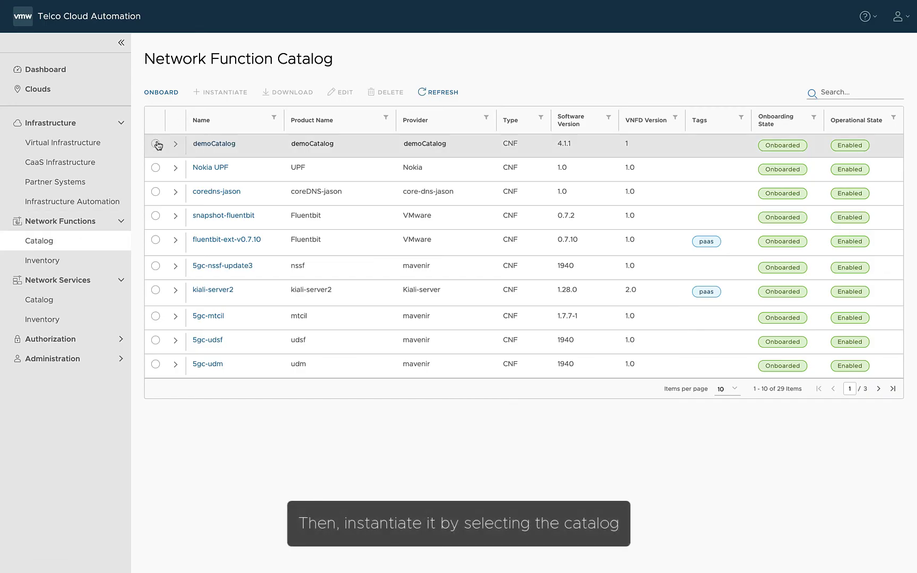
# Step: Start instantiating demoCatalog with name demo-instance and namespace demoCNF
pyautogui.click(155, 143)
pyautogui.click(236, 92)
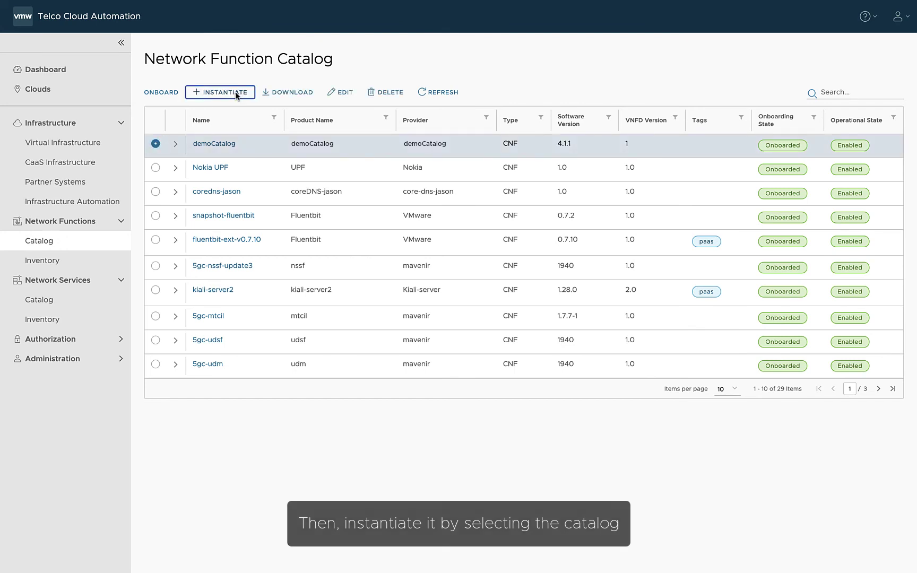
pyautogui.click(293, 146)
pyautogui.write('demo-instance')
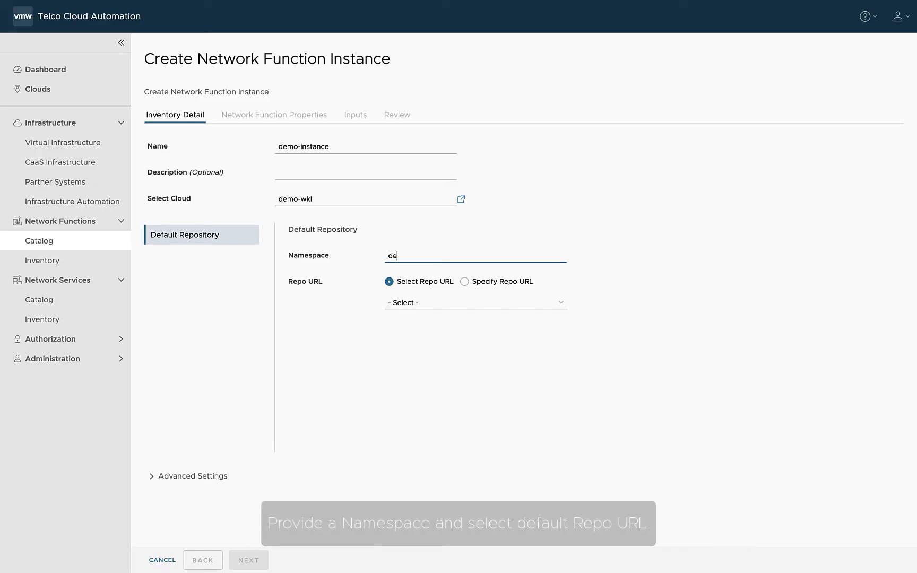
pyautogui.write('emoCNF')
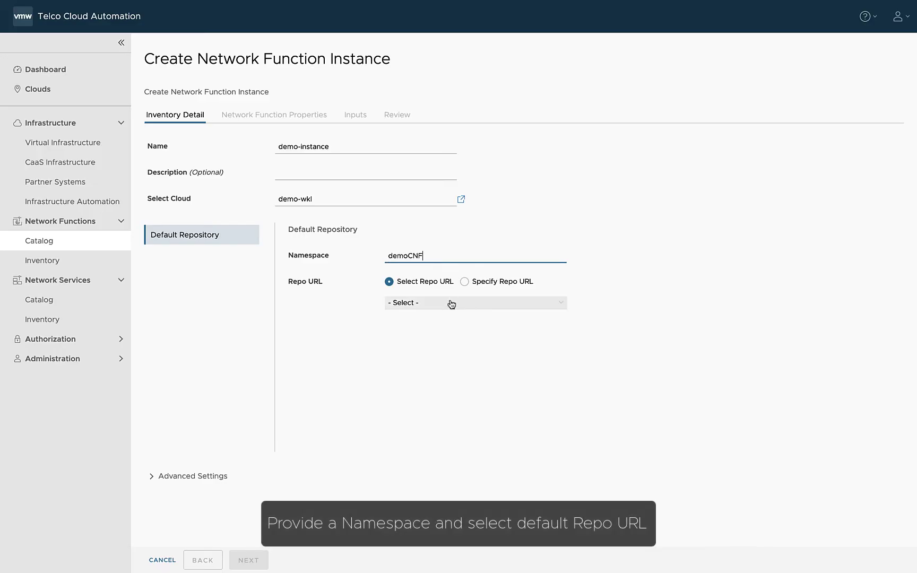
# Step: Choose the harbor repository URL, load meta411-override.yaml as overrides, and launch the instantiation
pyautogui.click(452, 304)
pyautogui.click(500, 362)
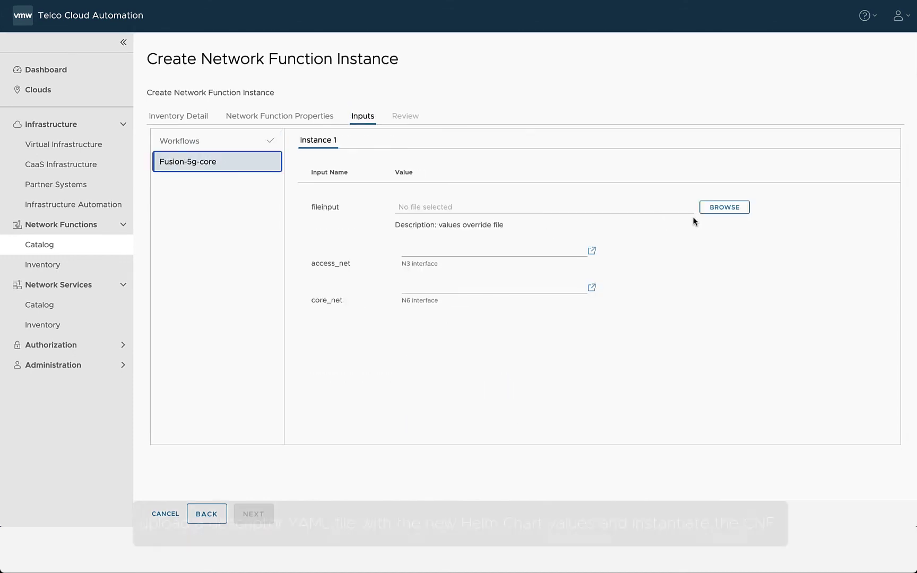
pyautogui.click(712, 208)
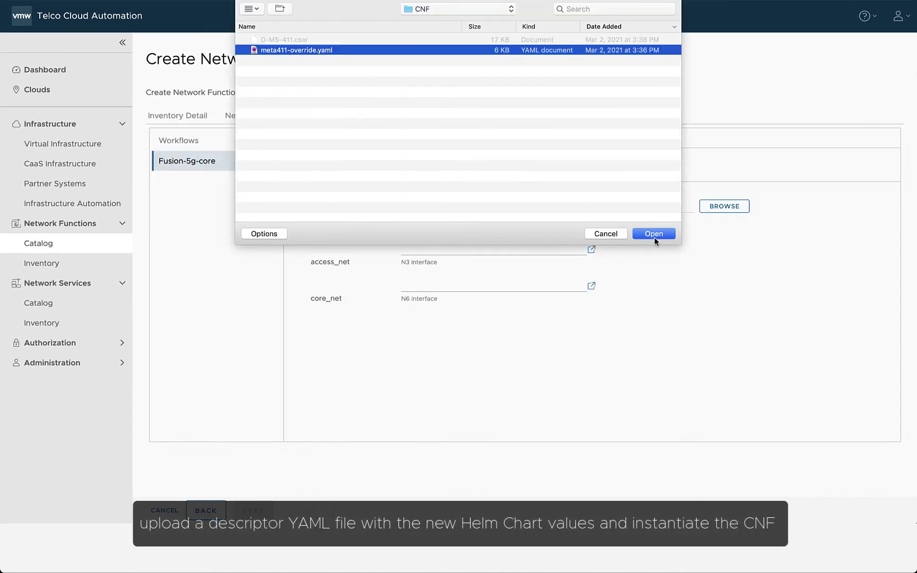
pyautogui.click(654, 234)
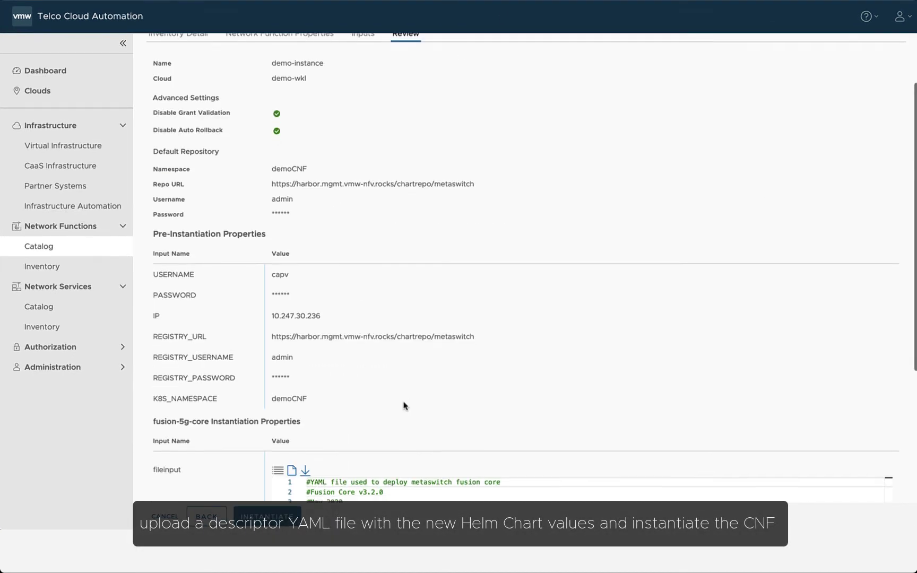
pyautogui.scroll(-2, 393, 414)
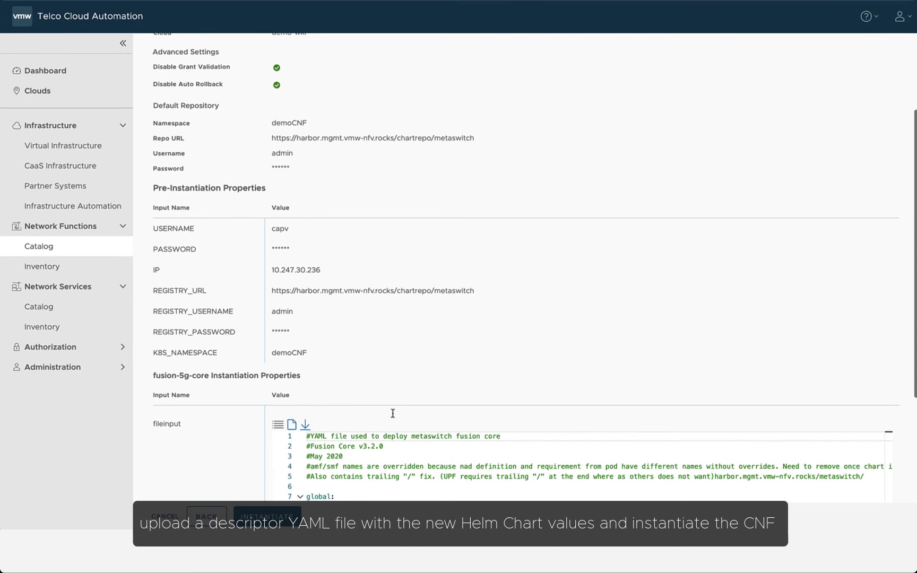
pyautogui.click(267, 517)
pyautogui.click(200, 155)
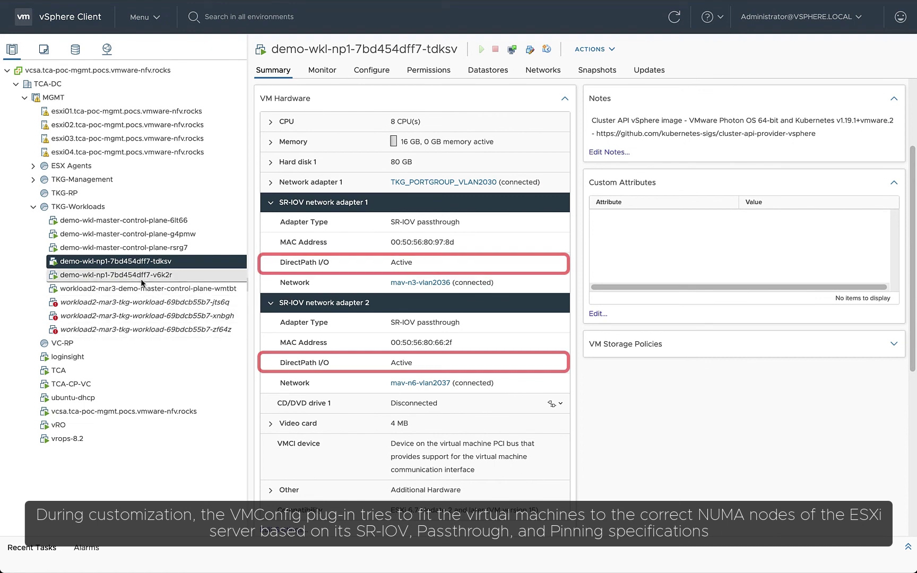
# Step: Open the summary of worker VM demo-wkl-np1-7bd454dff7-v6k2r
pyautogui.click(142, 281)
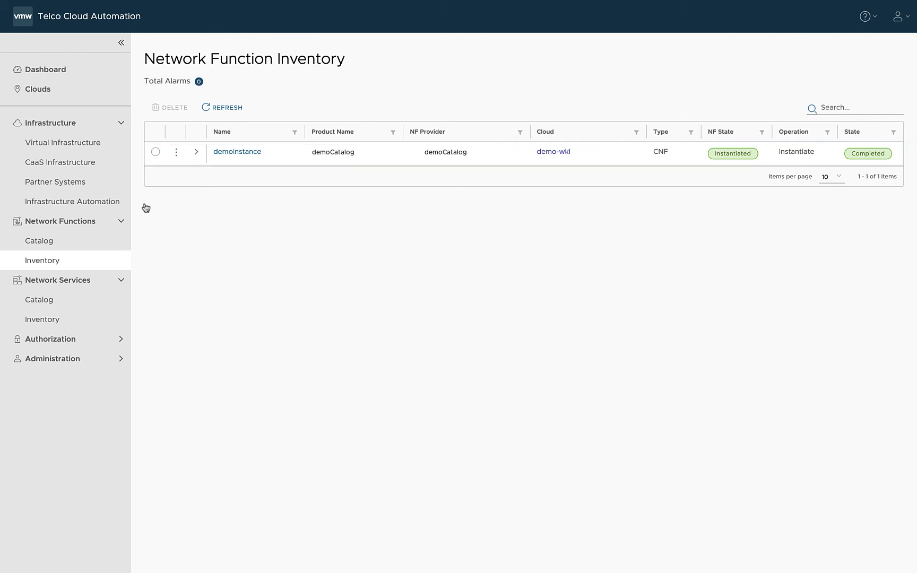
# Step: Switch to the Telco Cloud Automation Dashboard
pyautogui.click(45, 70)
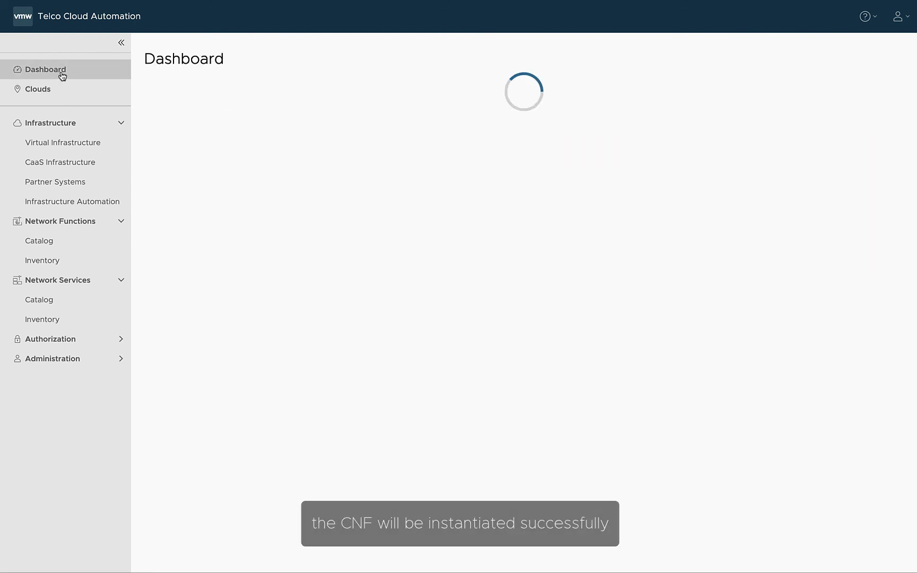